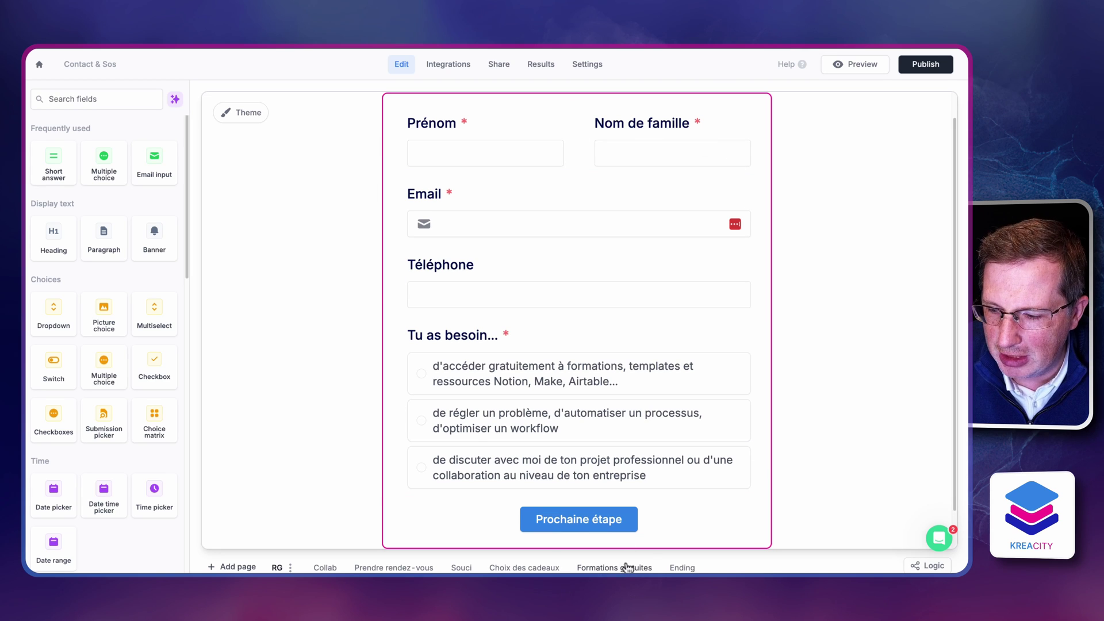
Bring up the page logic map from the Ending page and centre the flow diagram
left_click(690, 568)
left_click(927, 566)
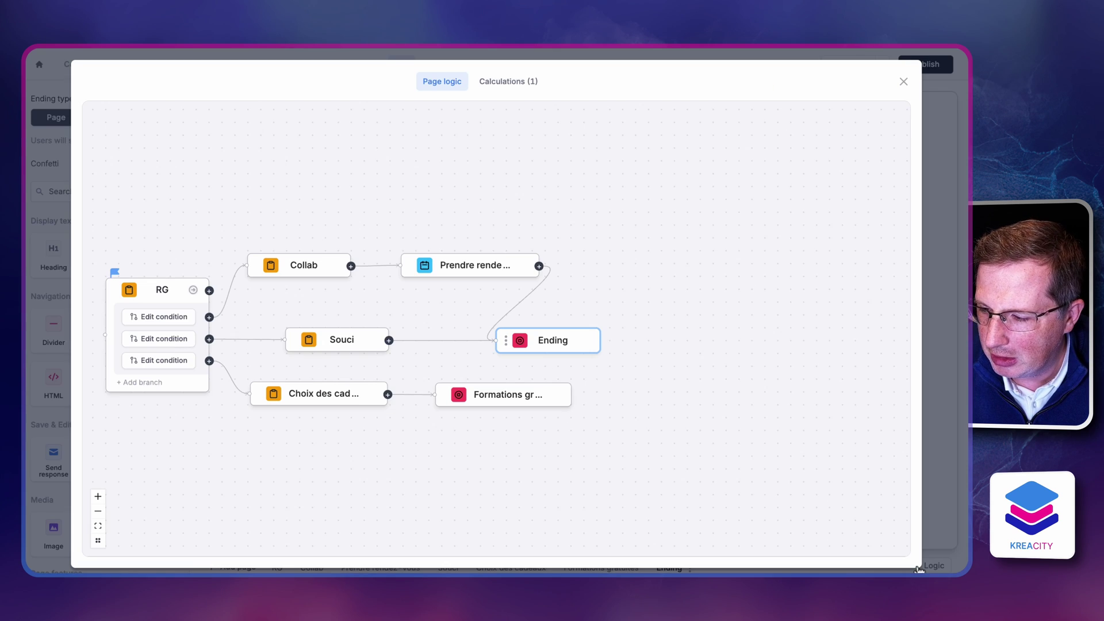
left_click_drag(106, 281, 300, 216)
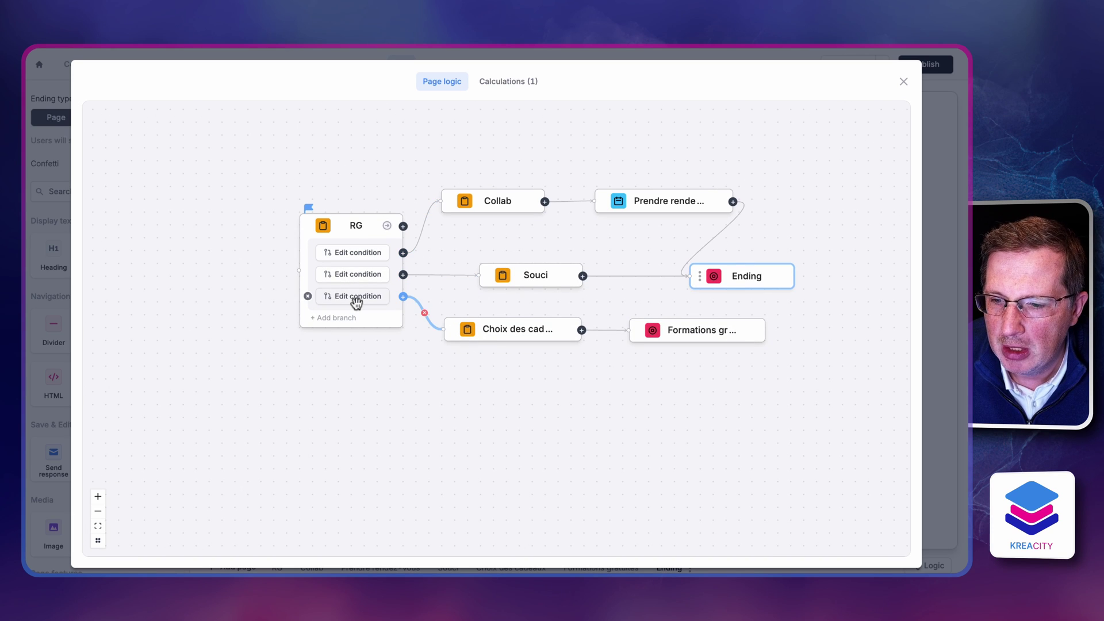
Inspect the condition and answer options on RG's third branch, then close it
left_click(357, 302)
left_click(517, 333)
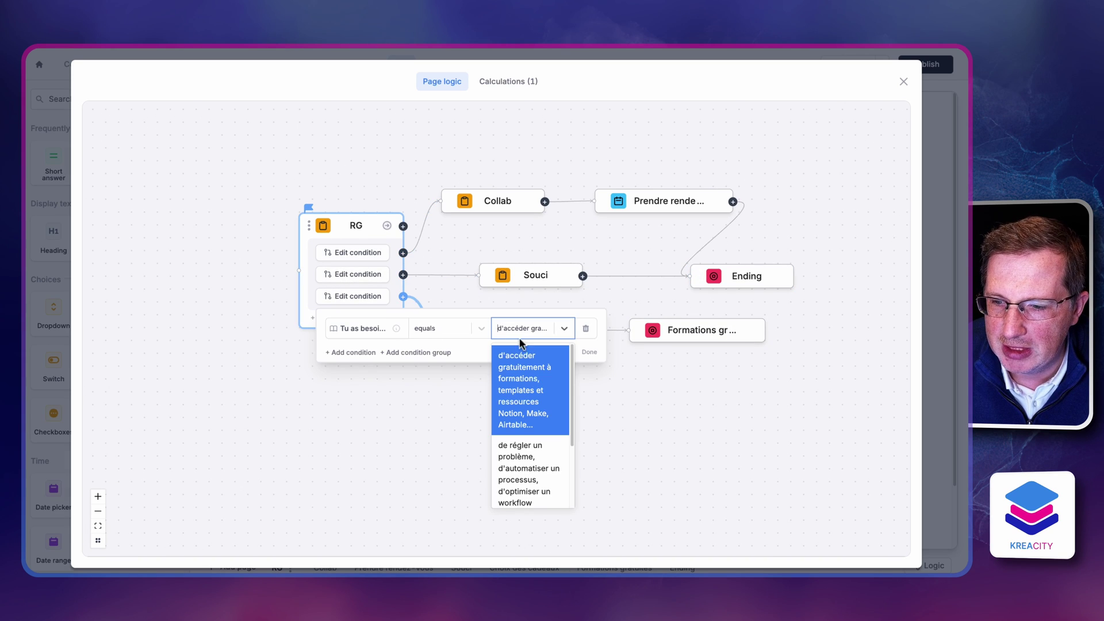
left_click(656, 389)
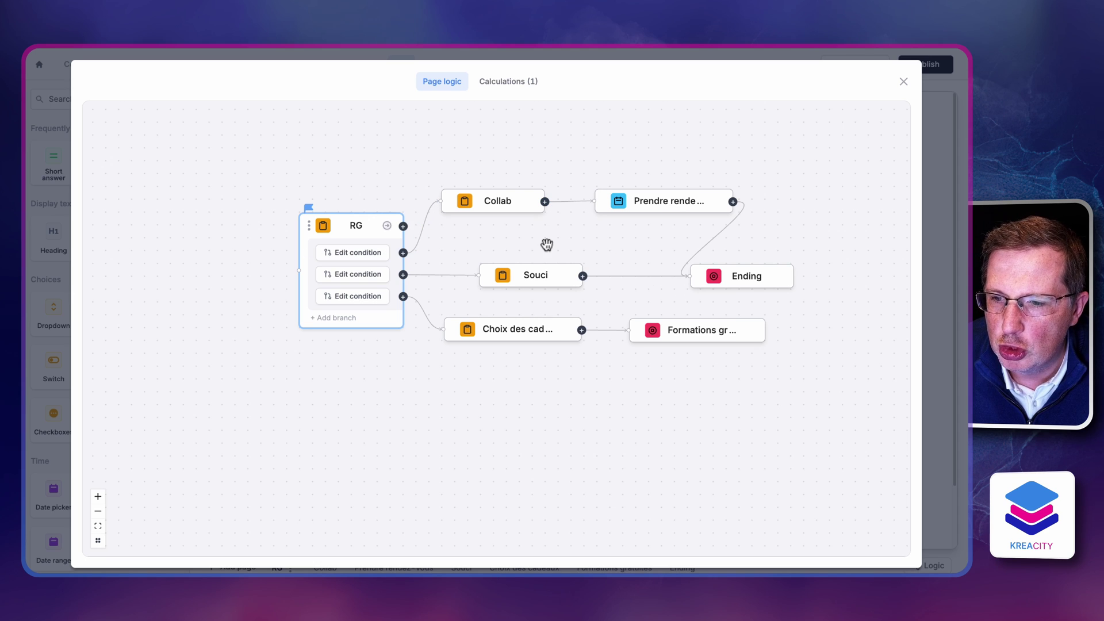
mouse_move(381, 256)
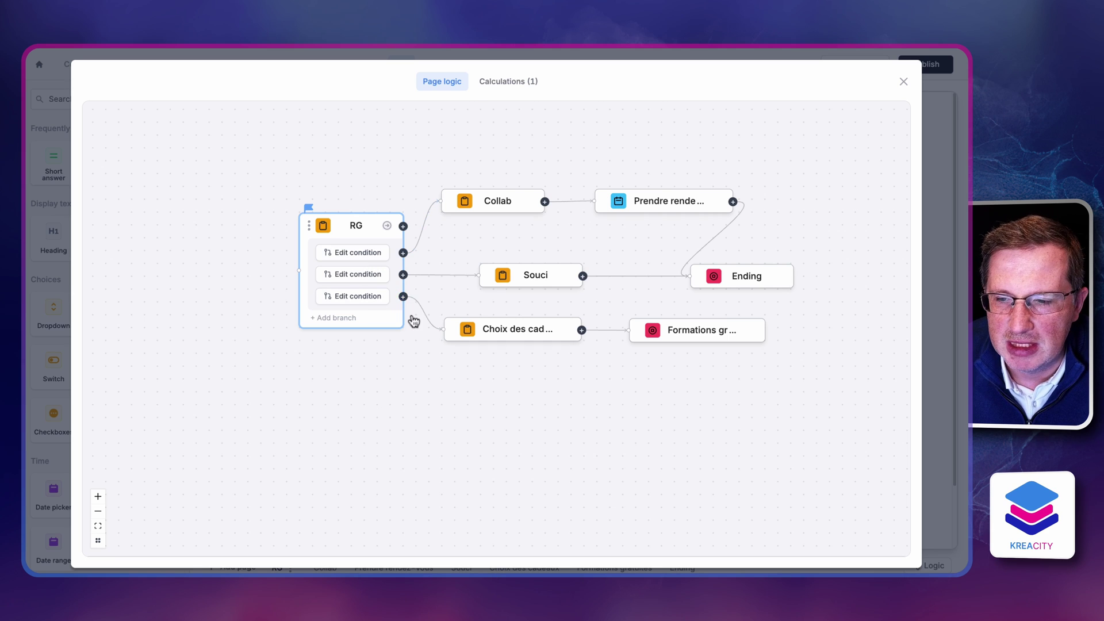
mouse_move(373, 295)
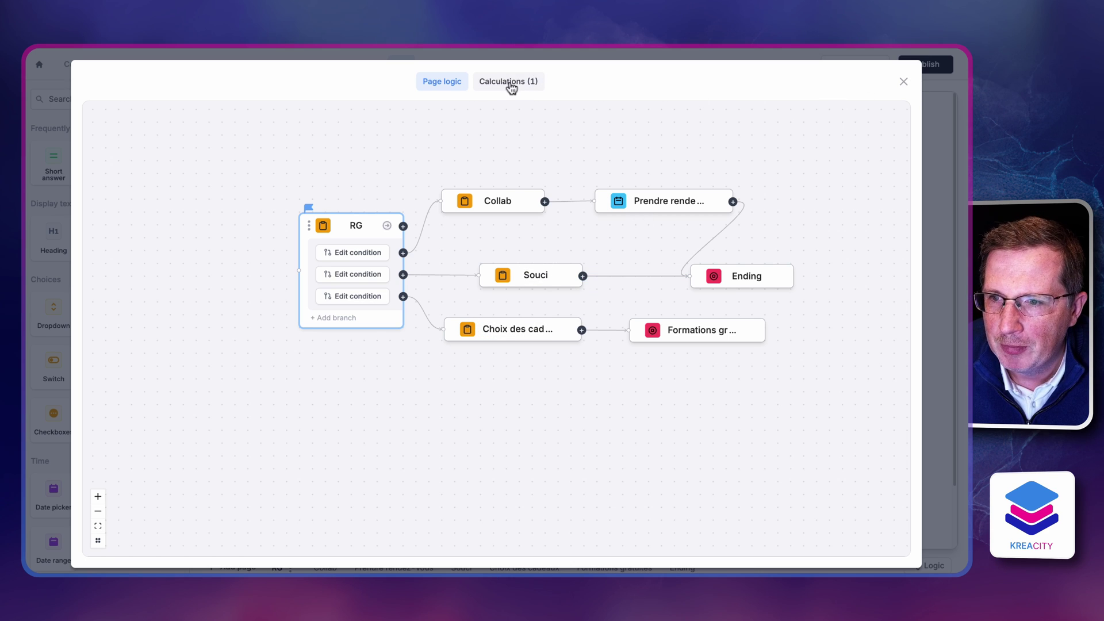
Check the Nom Complet calculation joining Prénom and Nom de famille, then close the logic window
left_click(510, 83)
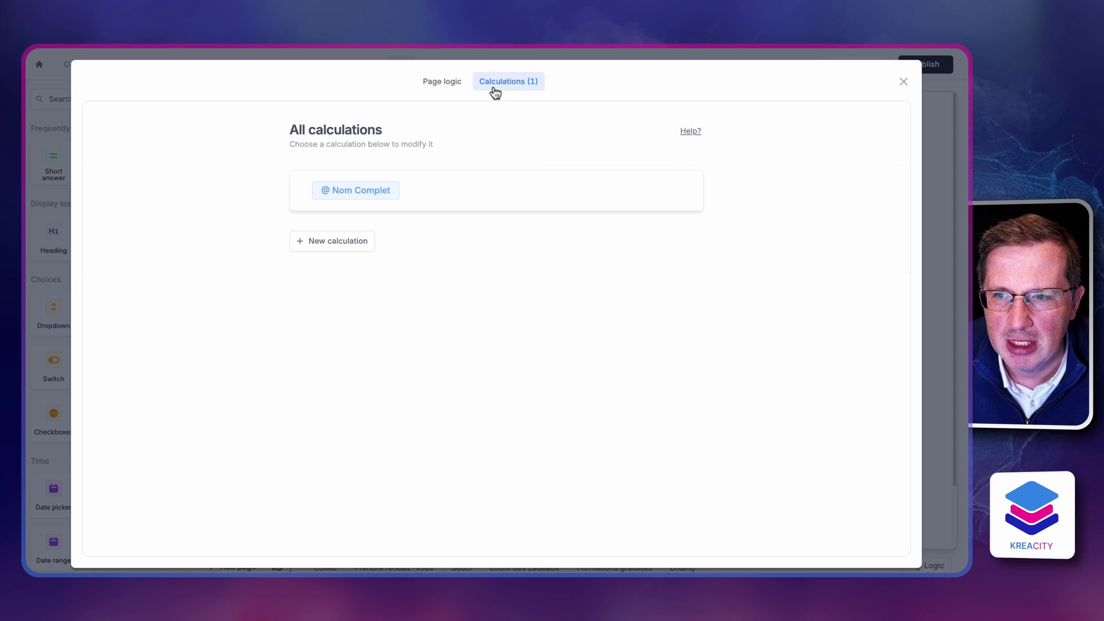
left_click(348, 191)
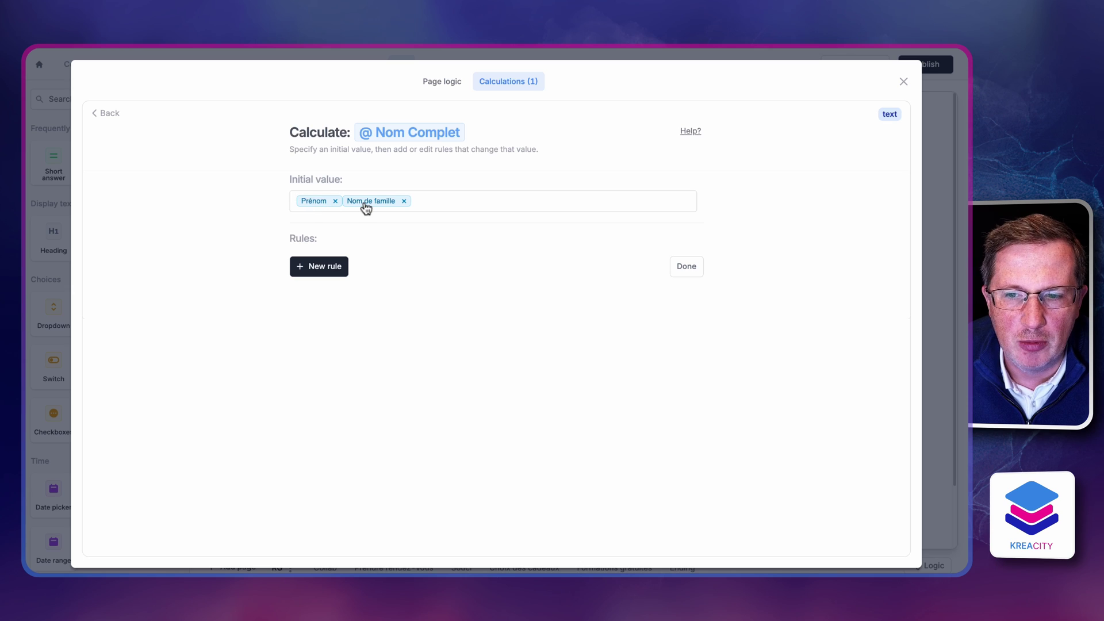
mouse_move(365, 208)
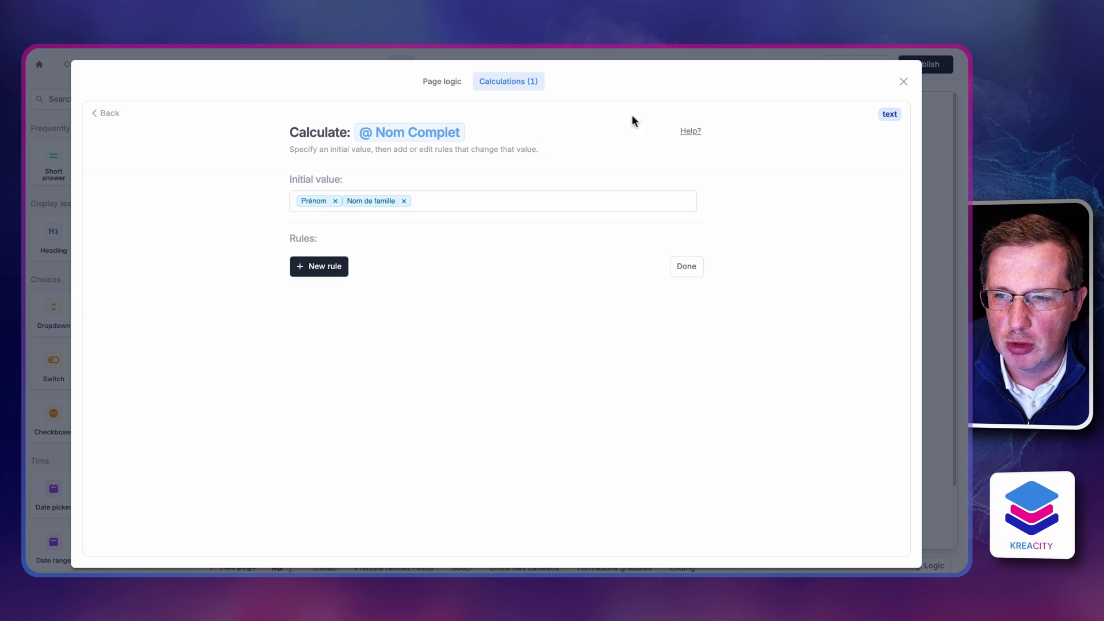
left_click(903, 81)
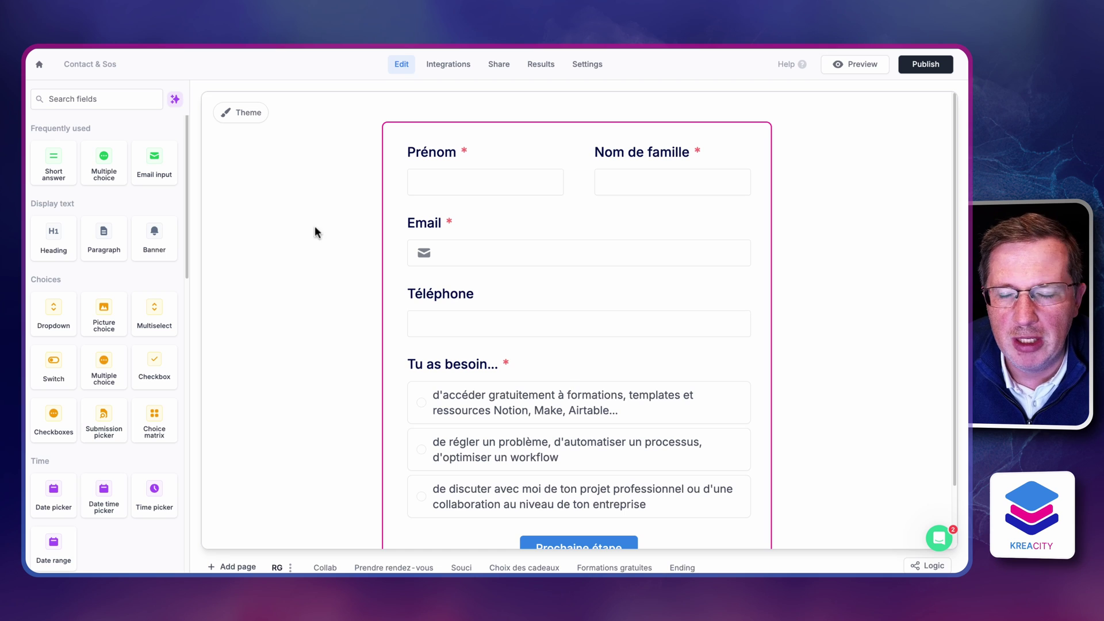
Browse the Formations gratuites and gift-choice pages, ending on the Collab page
scroll(311, 239, "down", 1)
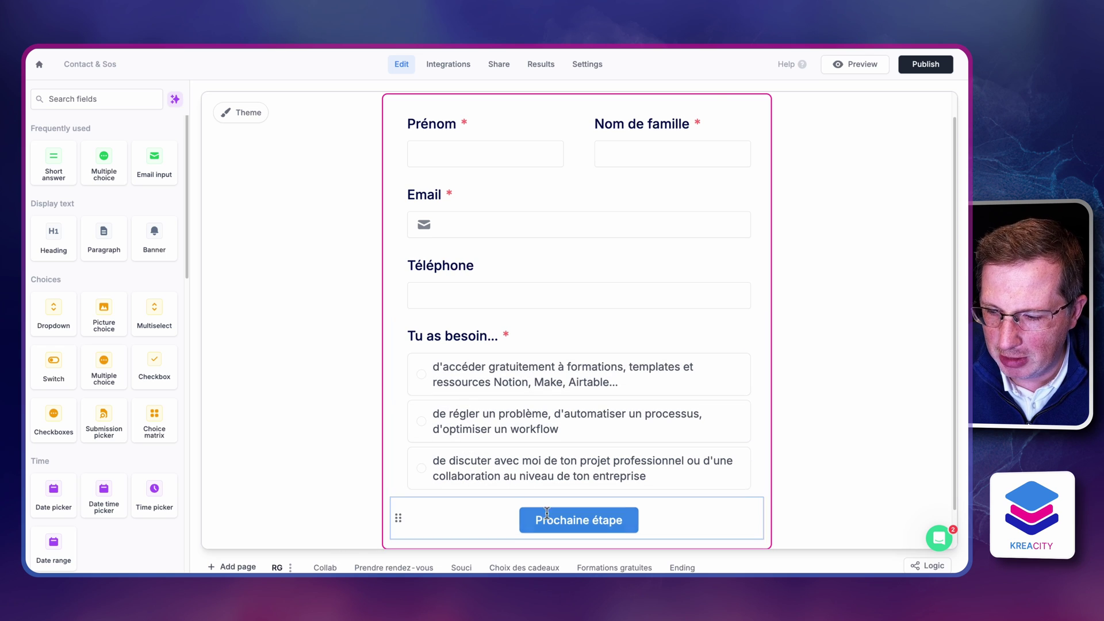
left_click(598, 568)
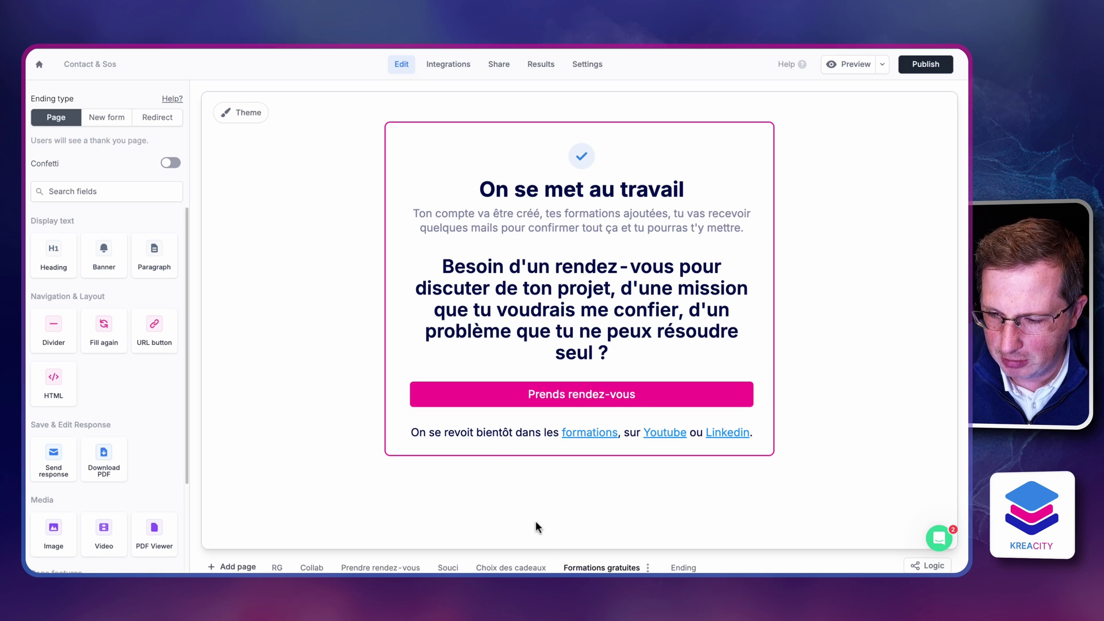
left_click(511, 568)
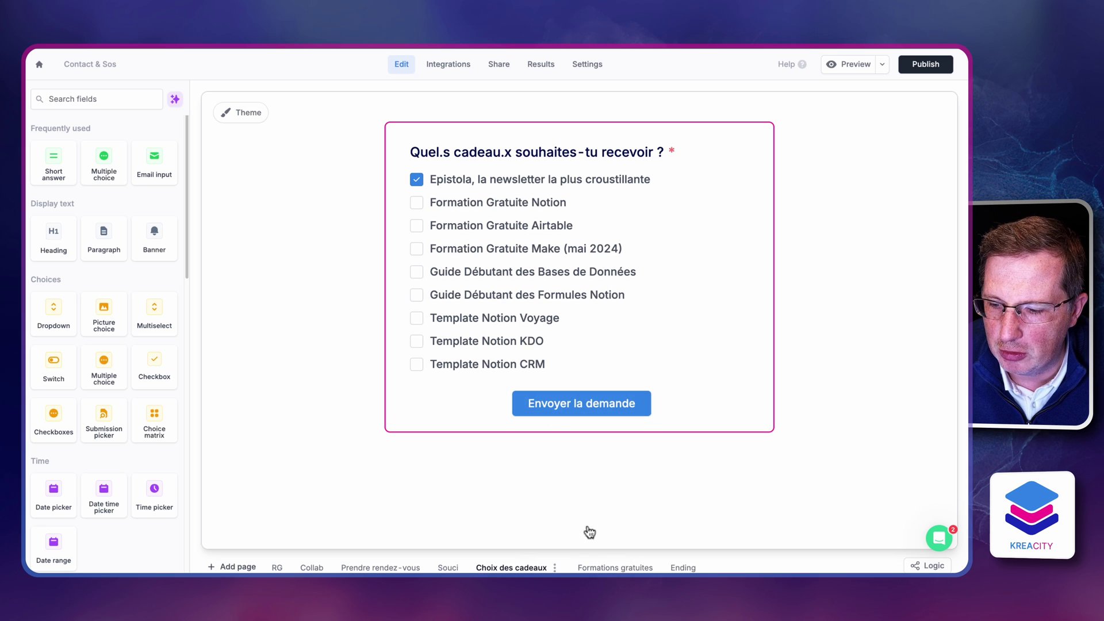
left_click(610, 569)
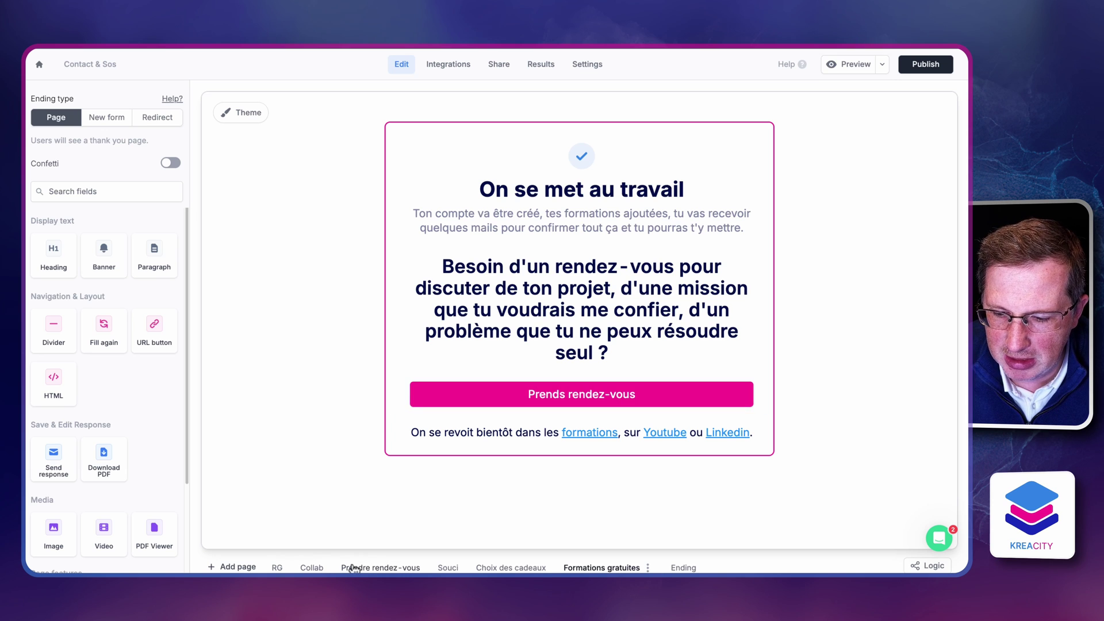
left_click(317, 567)
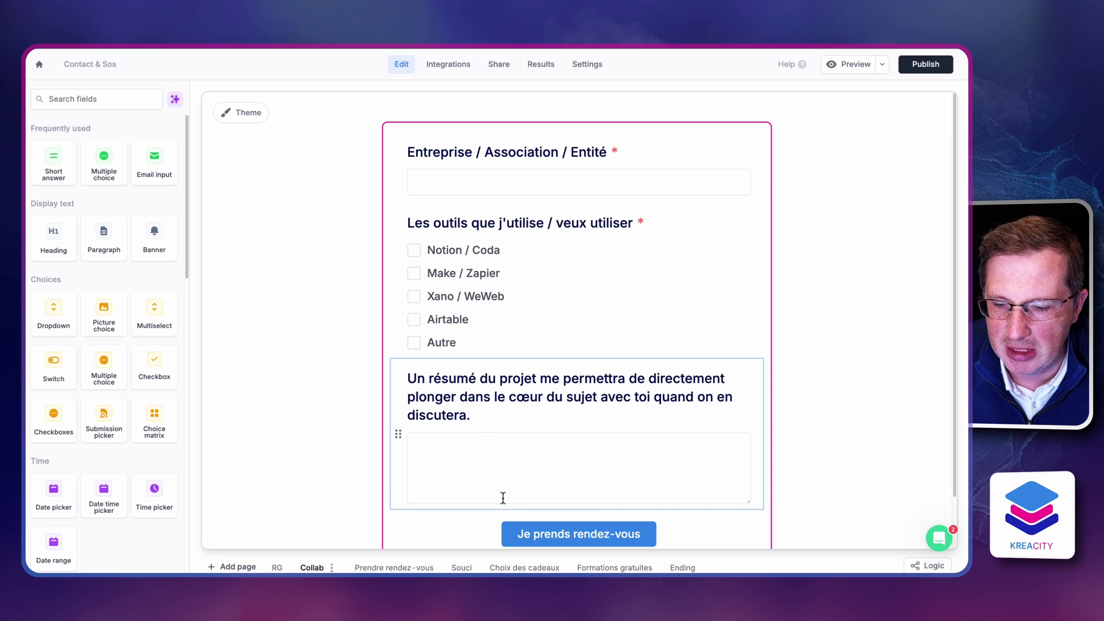
Review the Souci page's fields from the problem link down to voice recording
left_click(462, 568)
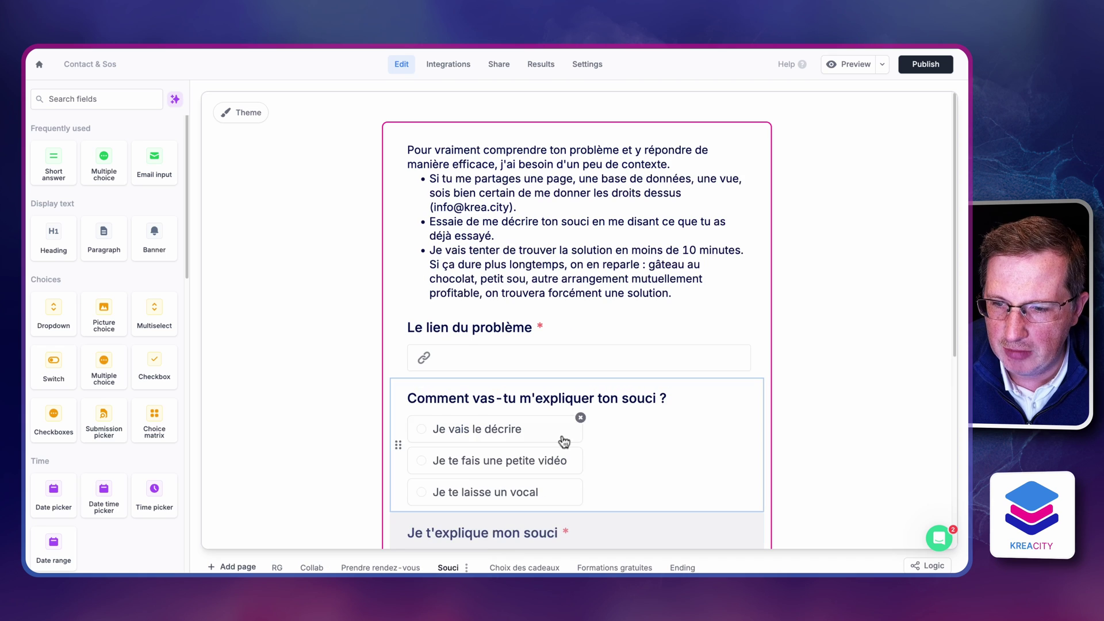
scroll(396, 205, "down", 1)
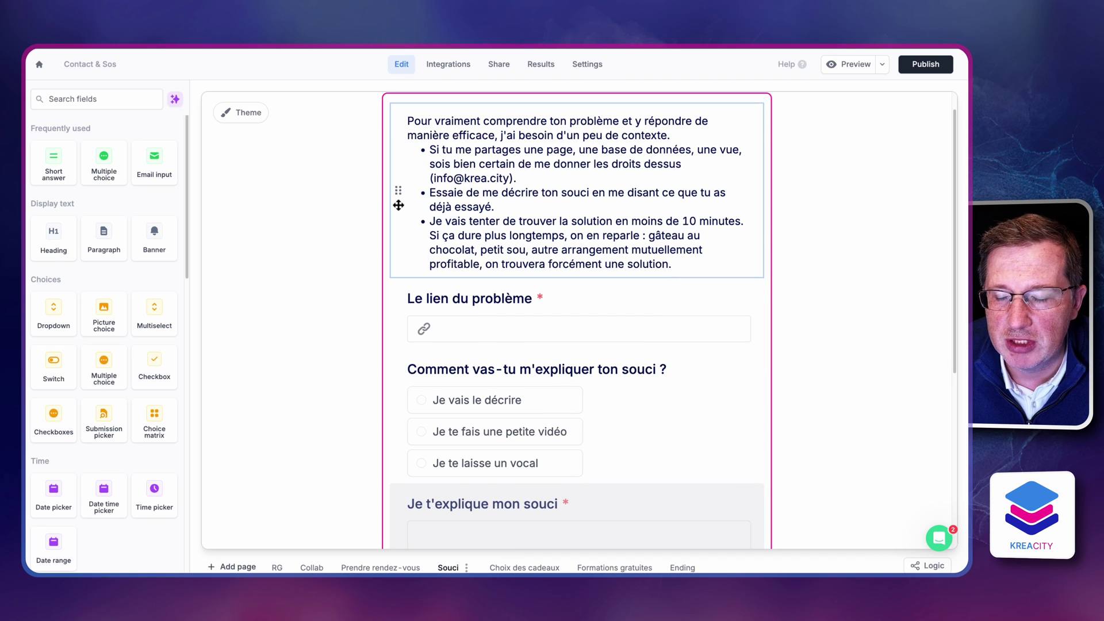
scroll(399, 206, "down", 5)
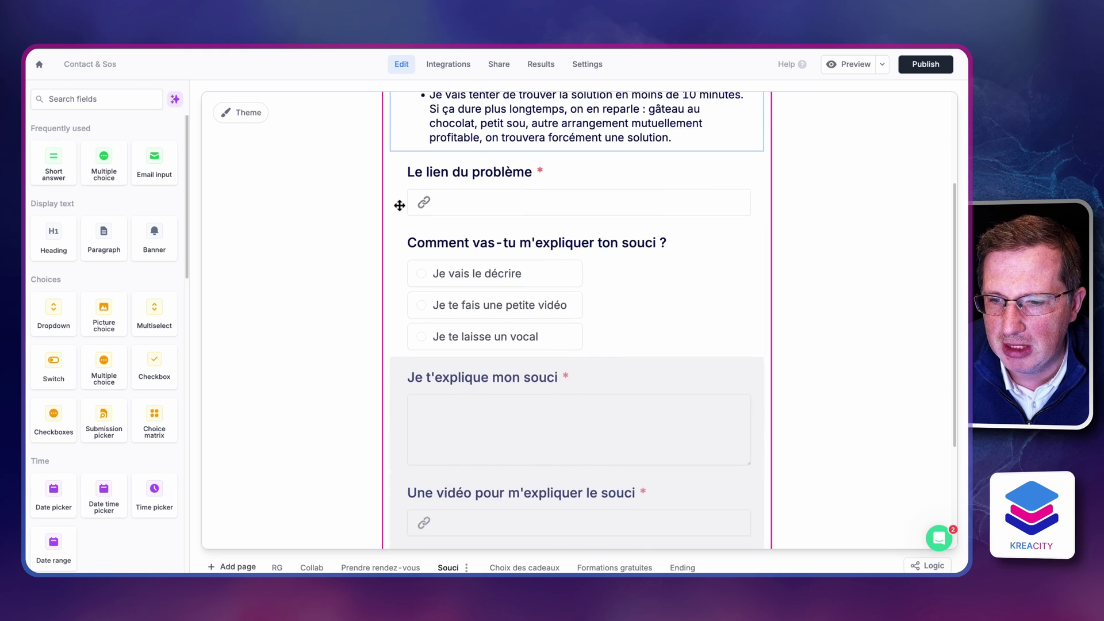
scroll(399, 205, "down", 4)
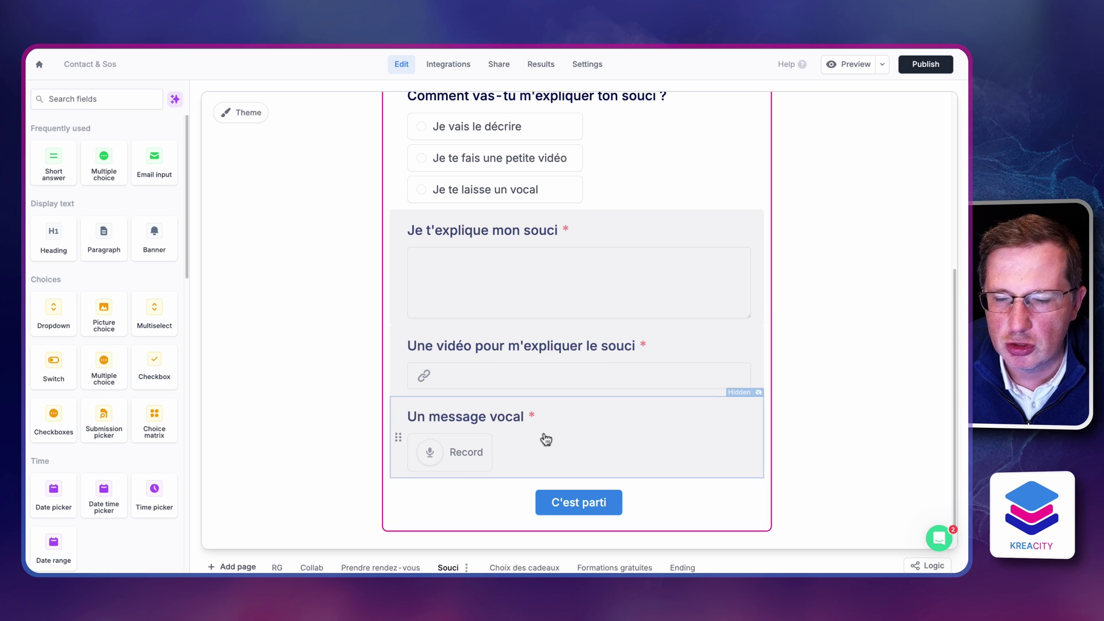
Inspect Je t'explique mon souci's conditional logic: shown only for 'Je vais le décrire'
left_click(616, 244)
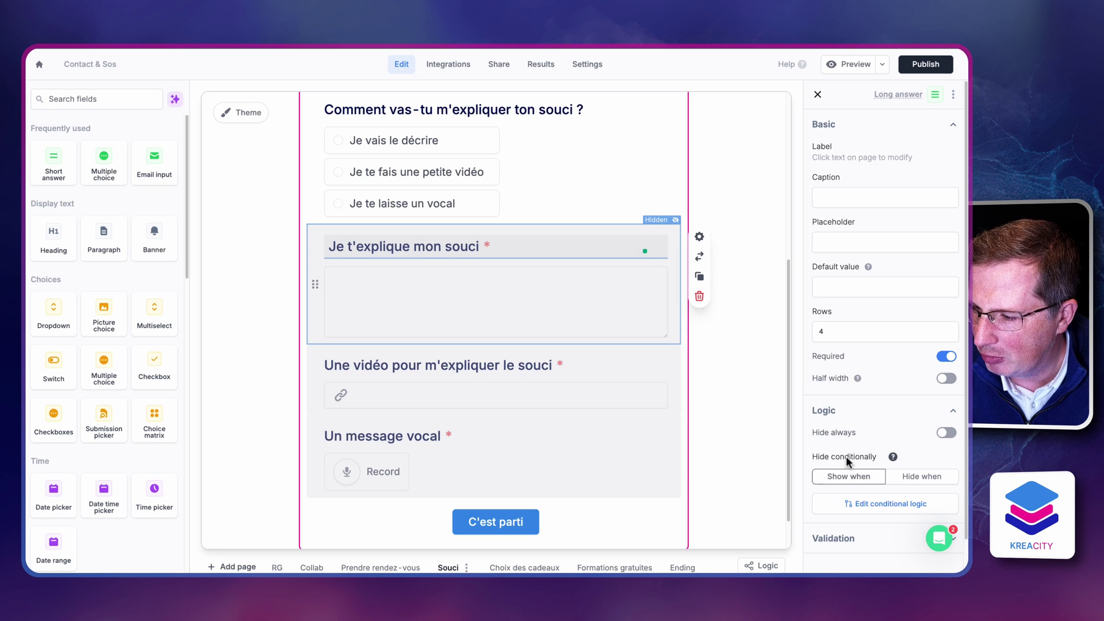
scroll(847, 457, "down", 2)
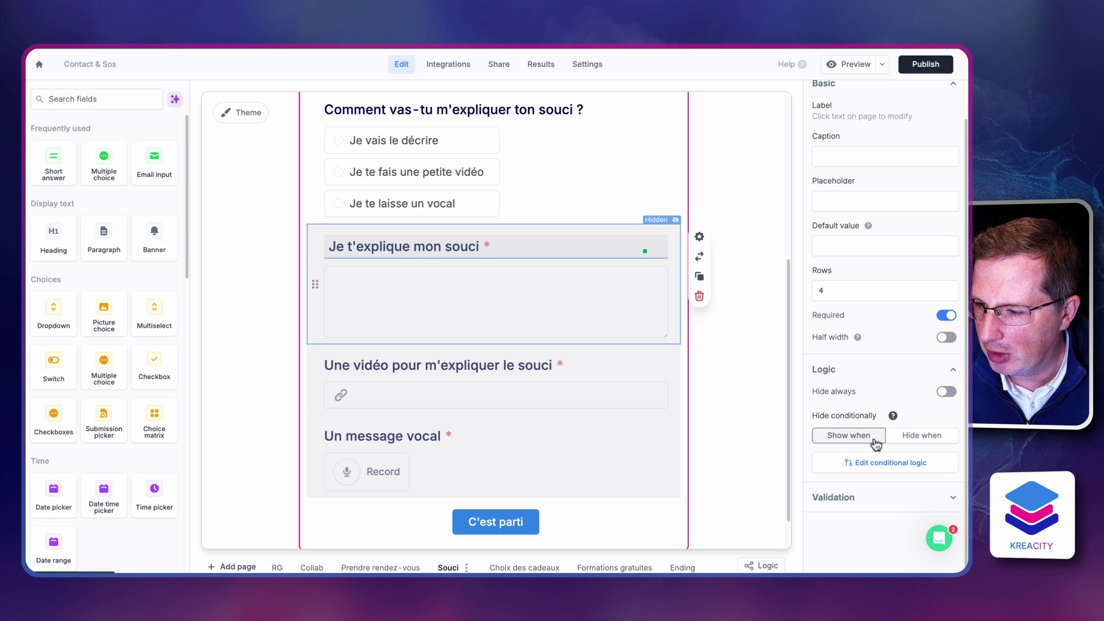
left_click(869, 467)
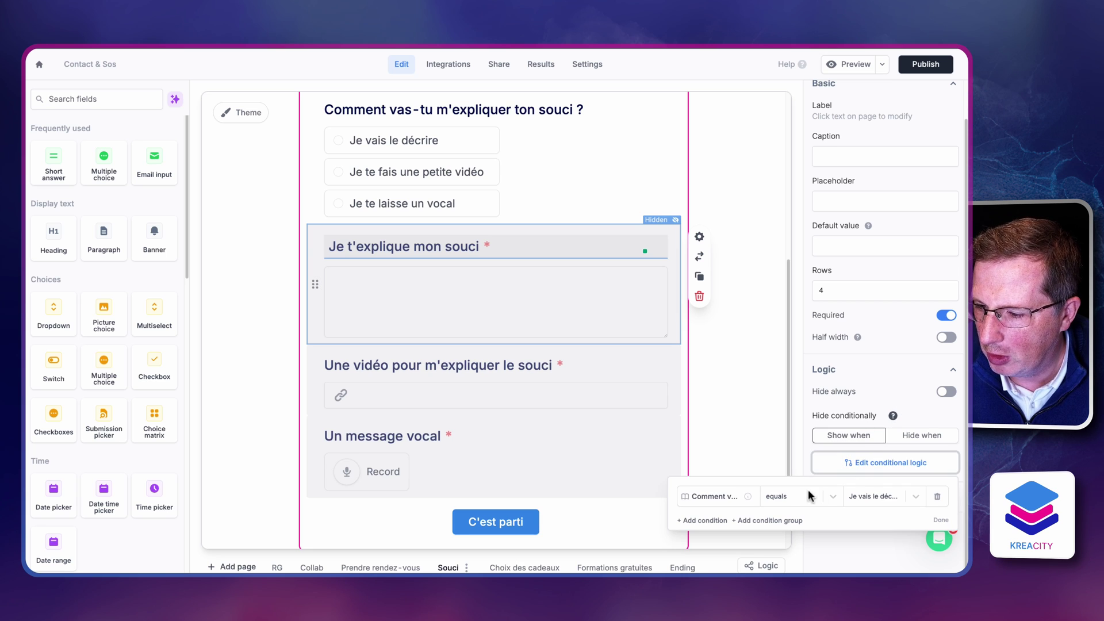
left_click(903, 498)
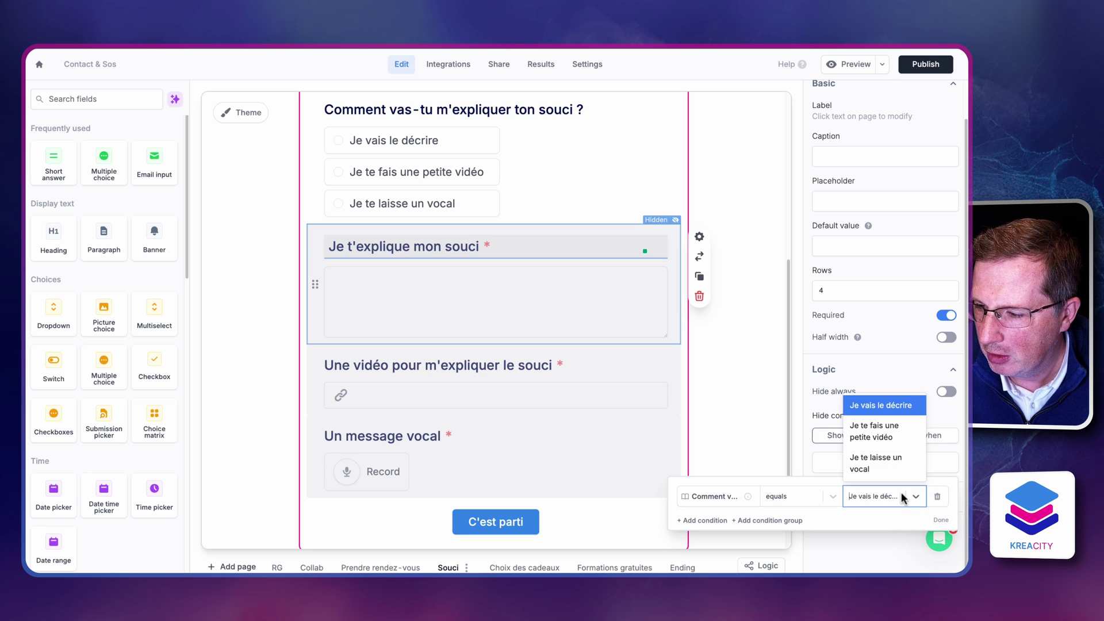
left_click(610, 172)
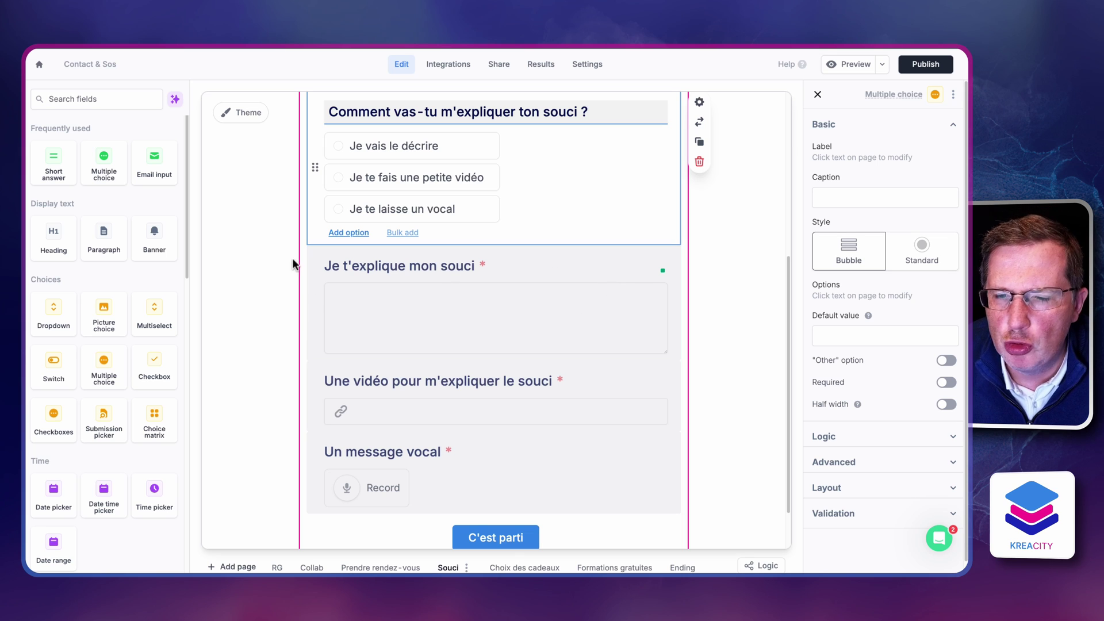
left_click(291, 236)
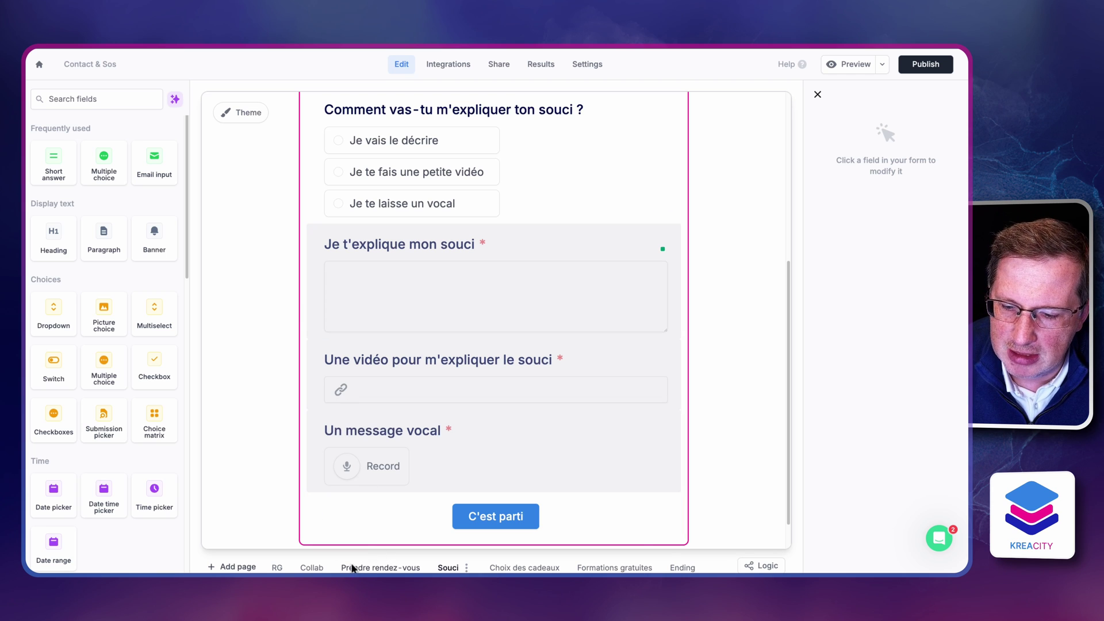
left_click(765, 567)
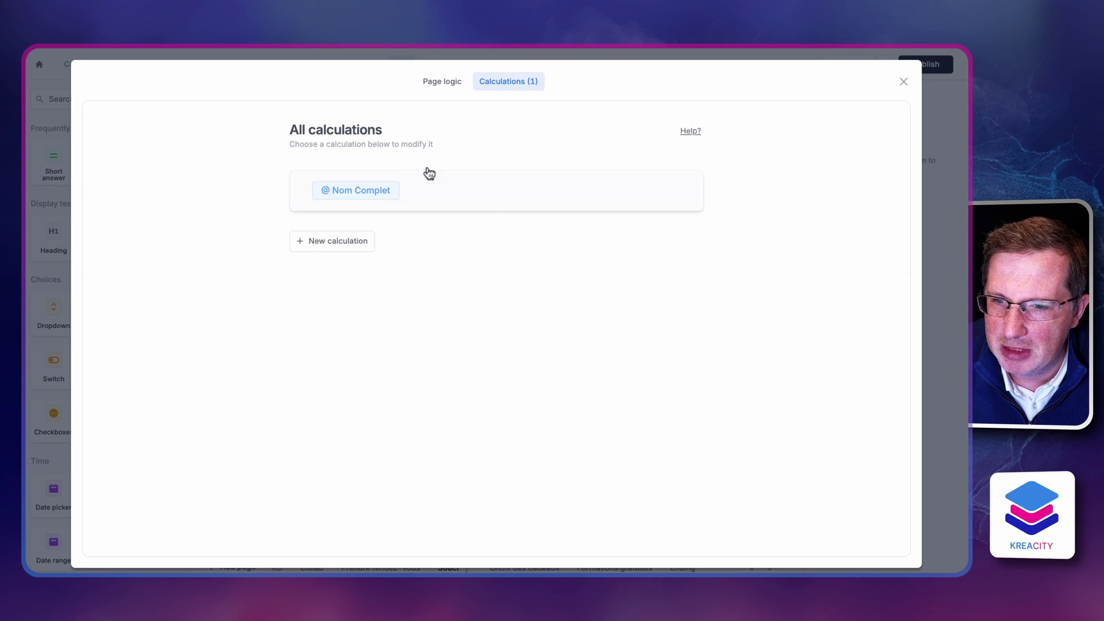
left_click(441, 82)
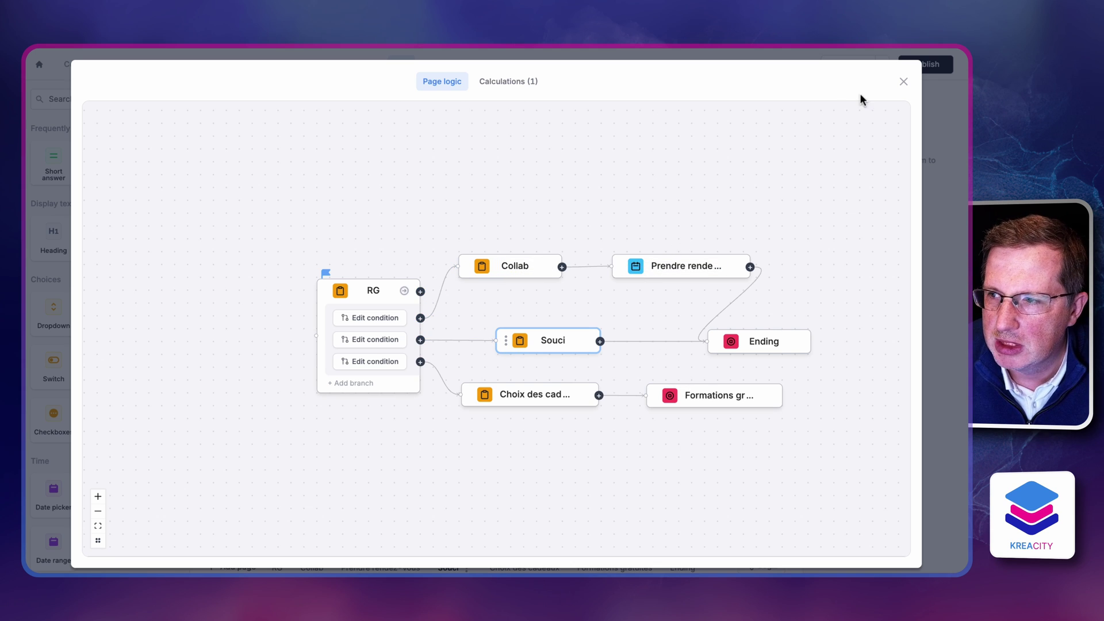
left_click(903, 82)
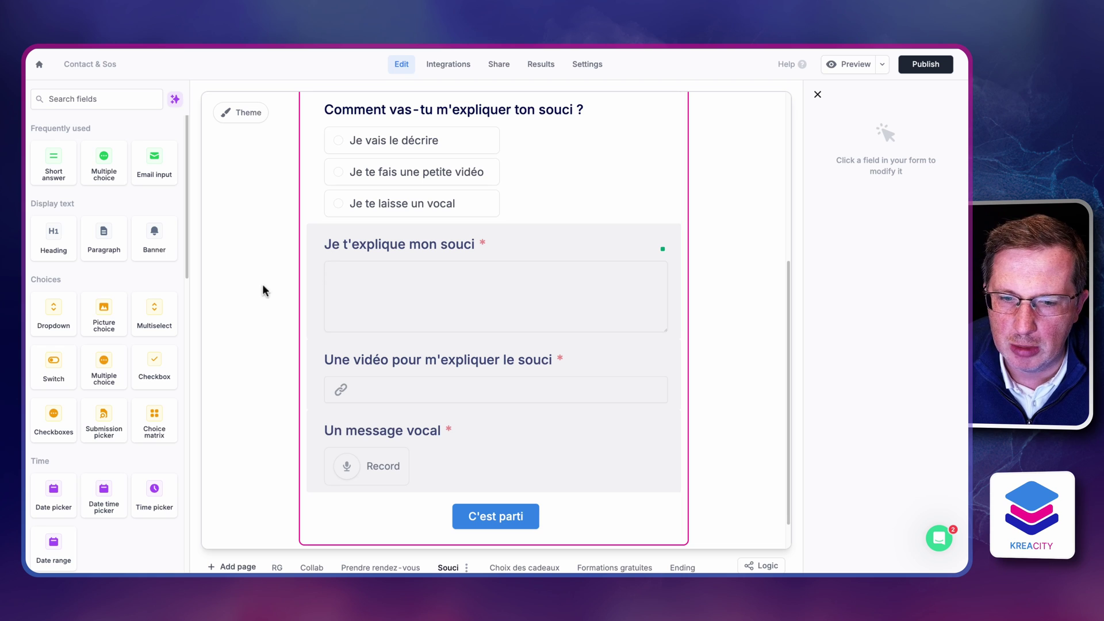
Go via the Collab page to the Prendre rendez-vous page with its Calendly day picker
left_click(310, 567)
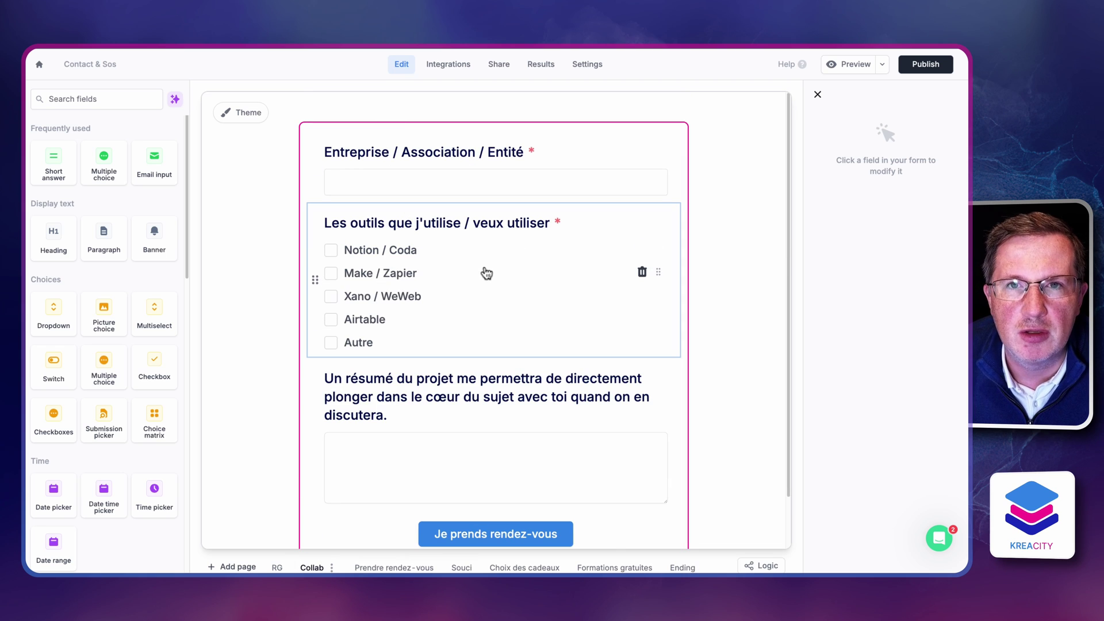
scroll(486, 277, "down", 2)
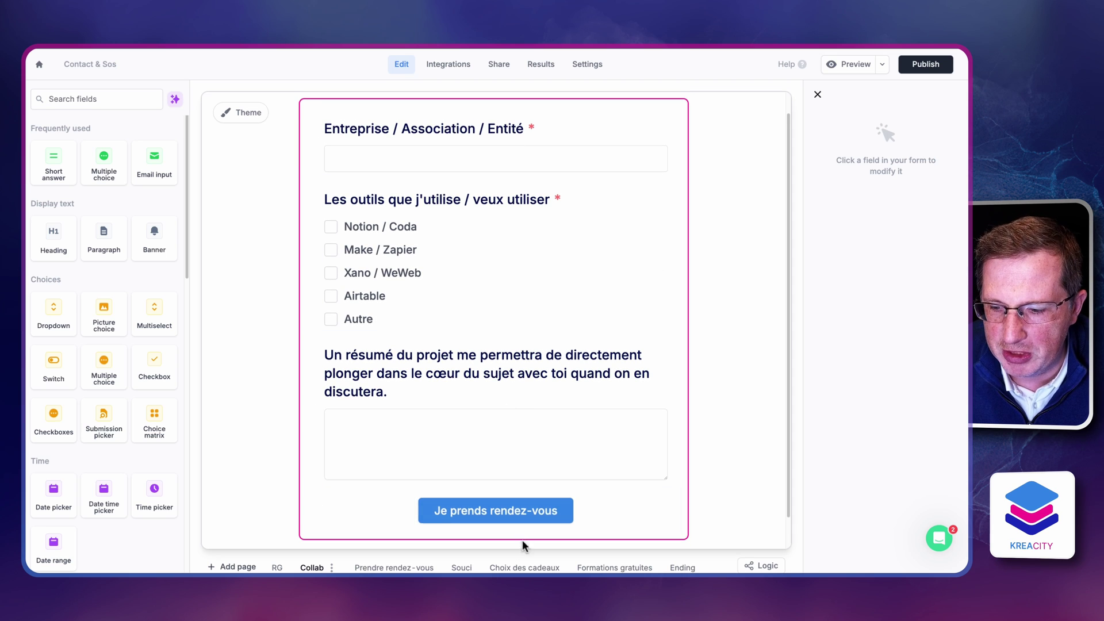
left_click(402, 568)
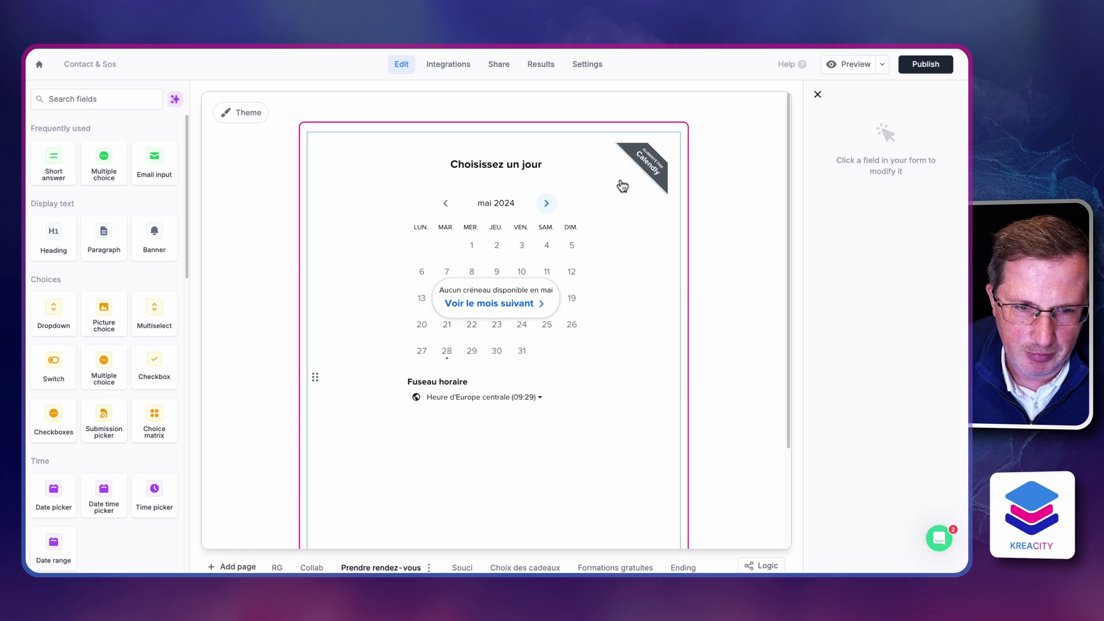
Select the embedded Calendly booking field and scroll through its settings
left_click(622, 185)
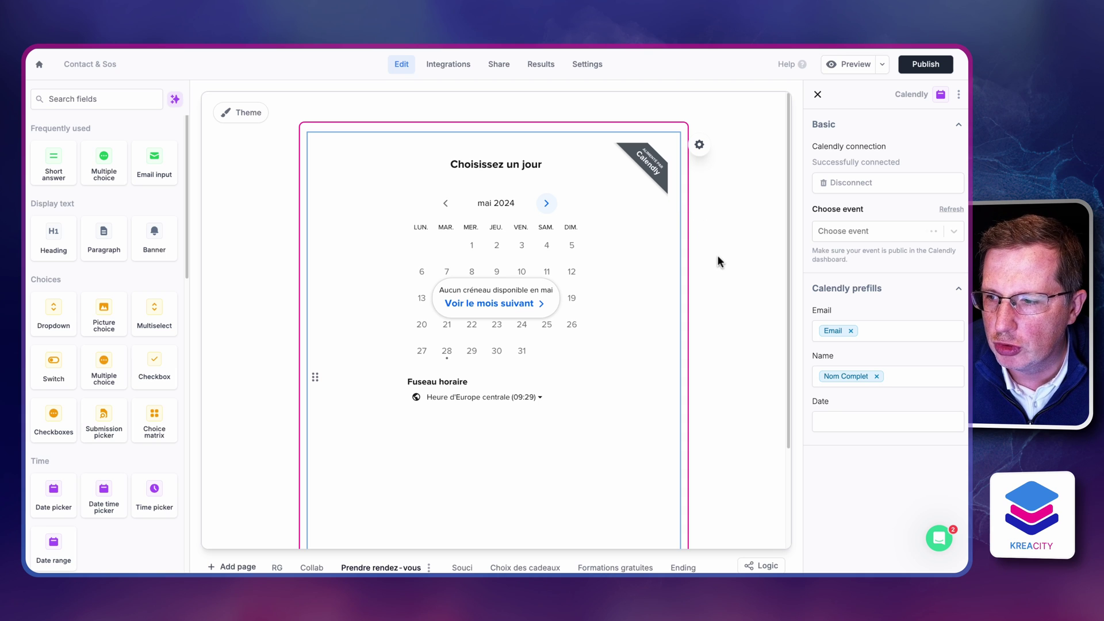
scroll(717, 254, "down", 3)
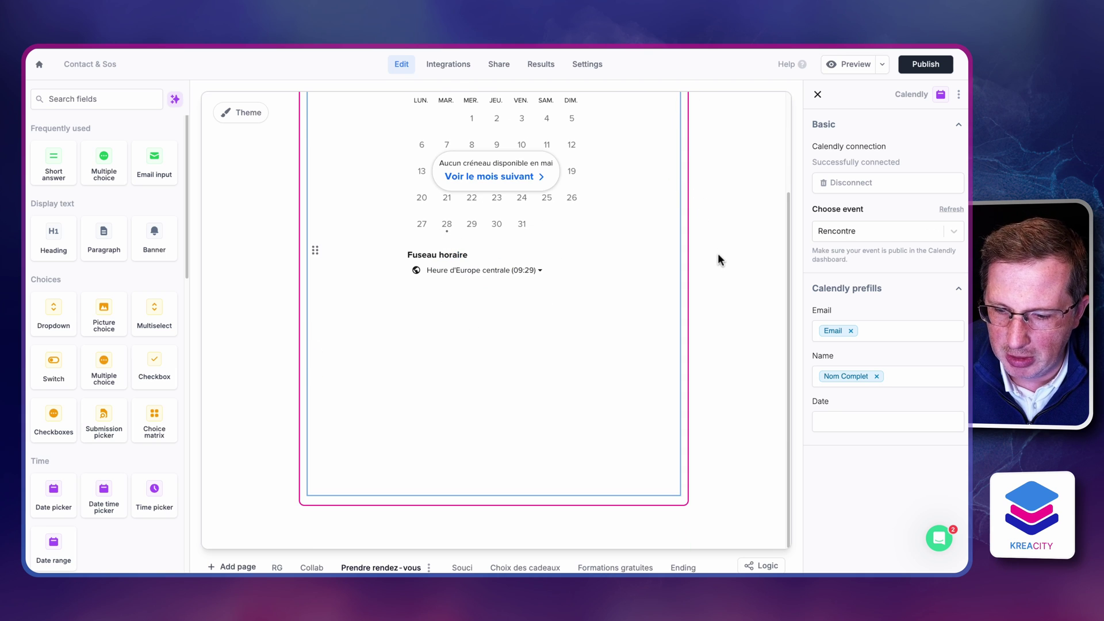
scroll(74, 238, "down", 8)
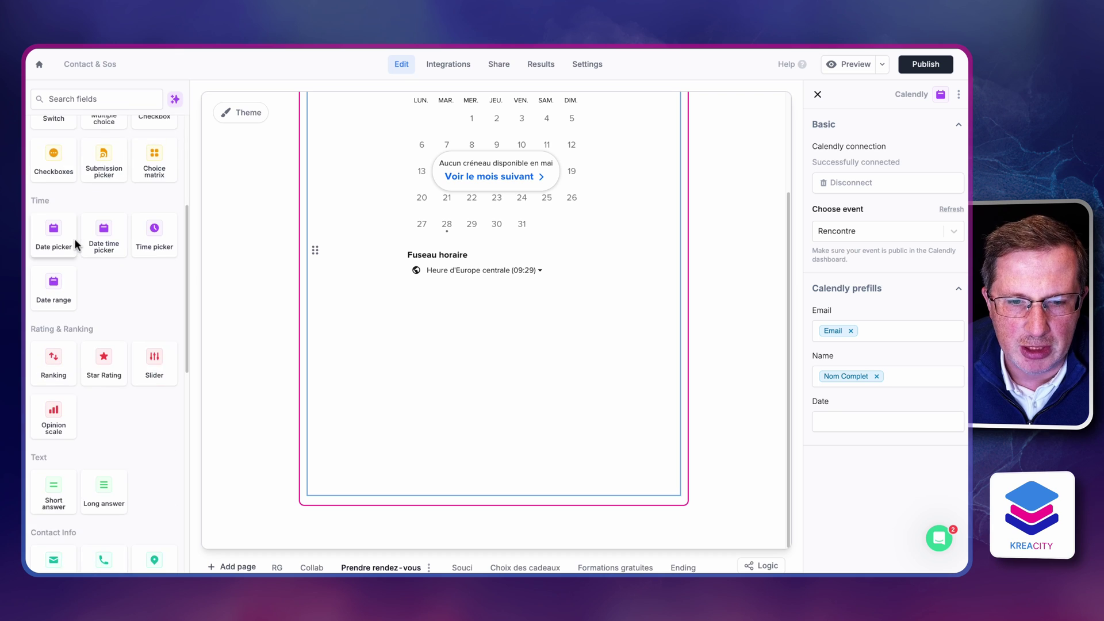
scroll(104, 236, "down", 7)
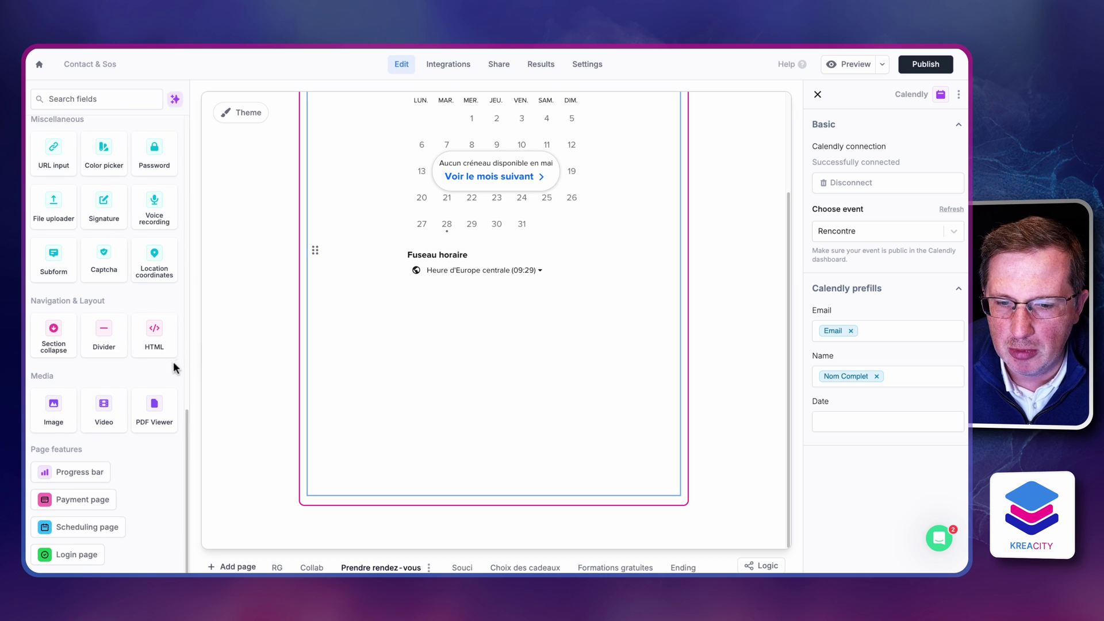
scroll(258, 358, "up", 3)
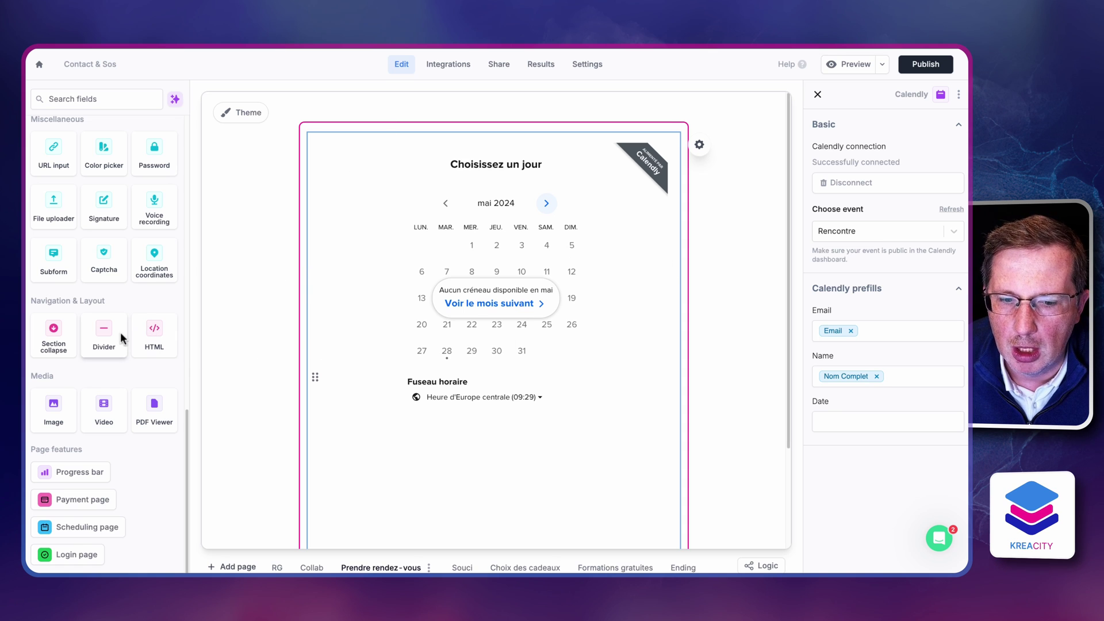
scroll(148, 338, "up", 1)
scroll(149, 338, "up", 15)
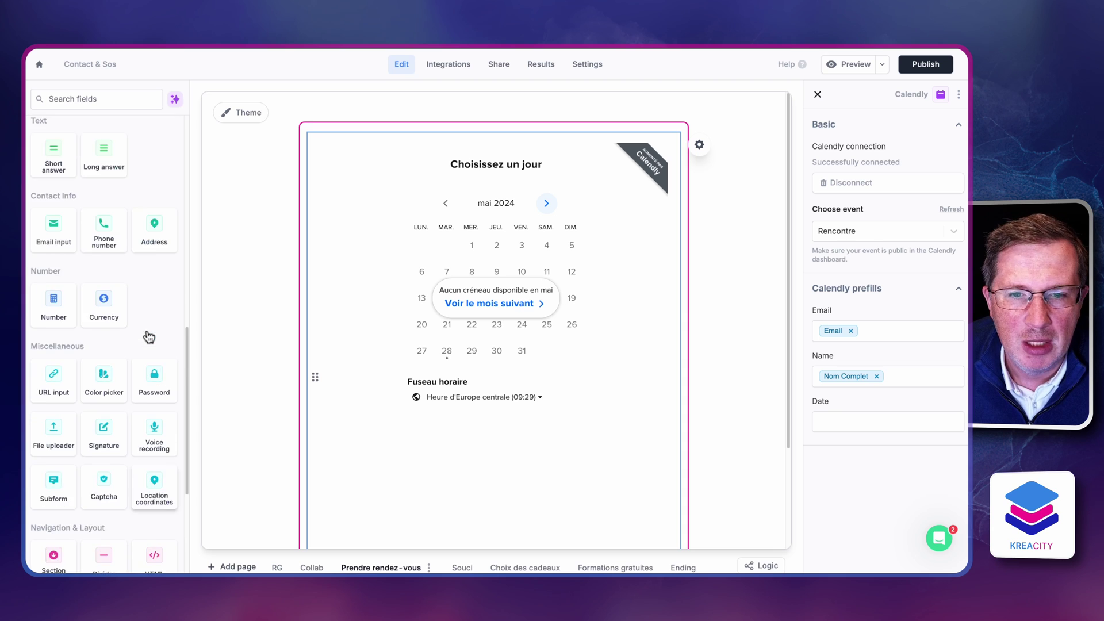
scroll(148, 330, "up", 4)
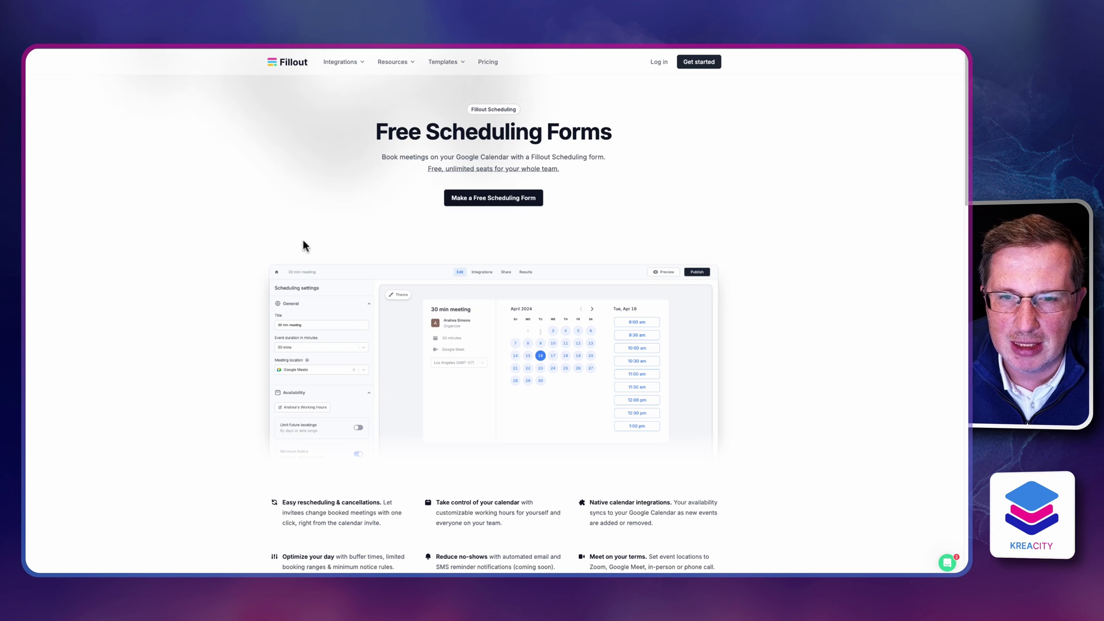
Zoom into the Free Scheduling Forms page and scroll through the offer
key("ctrl+plus")
key("ctrl+plus")
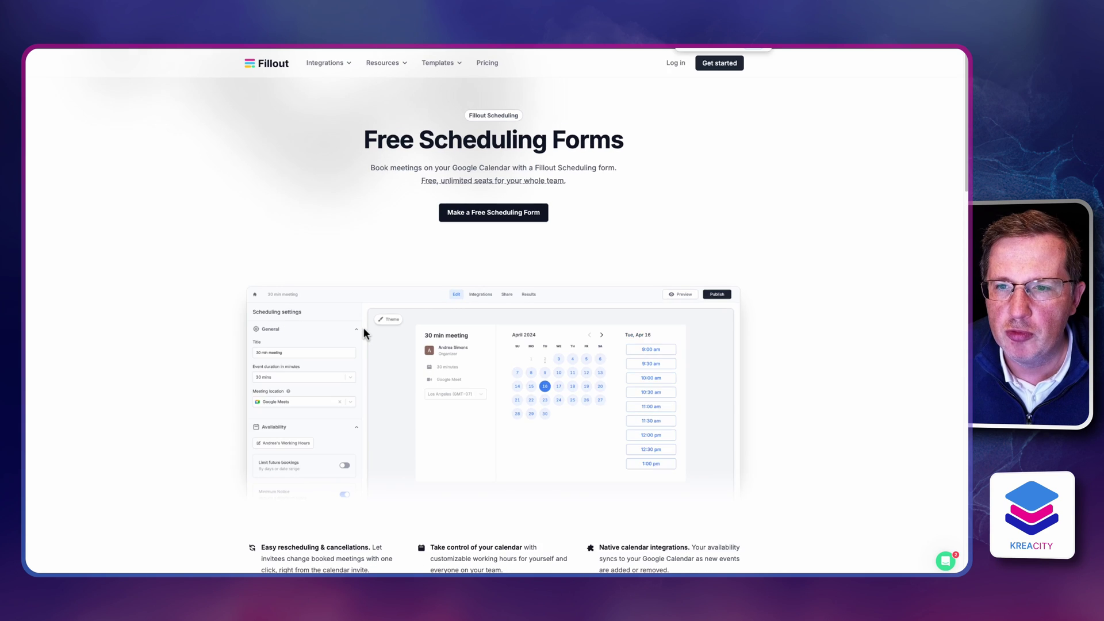
scroll(360, 434, "down", 1)
scroll(360, 437, "down", 1)
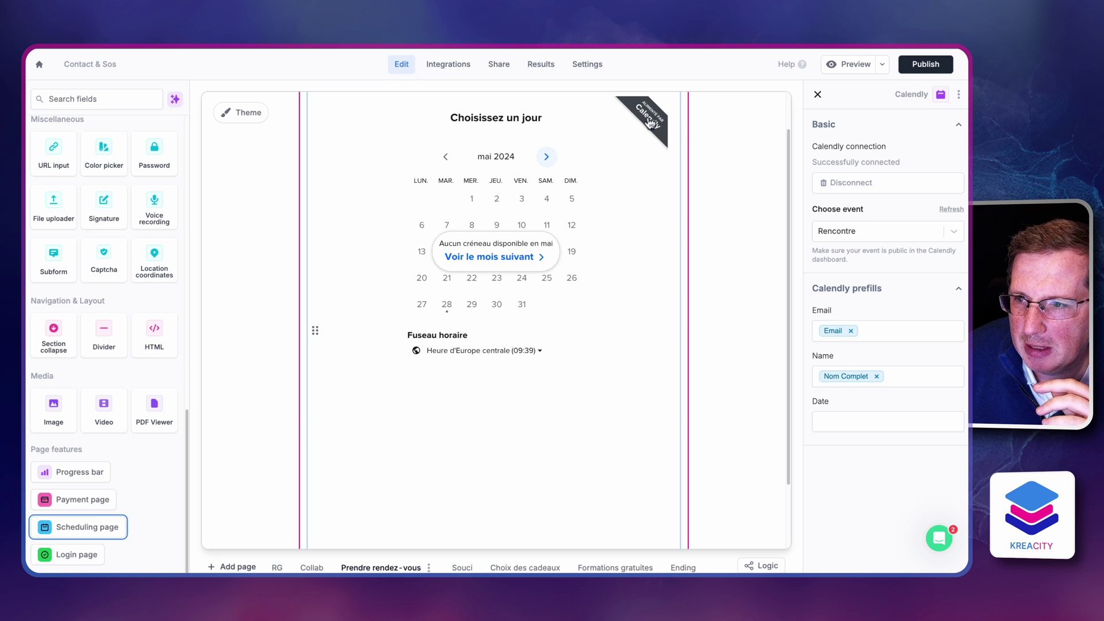
Add a Scheduling page using Fillout's Google Calendar scheduler as a one-on-one meeting
scroll(322, 385, "down", 2)
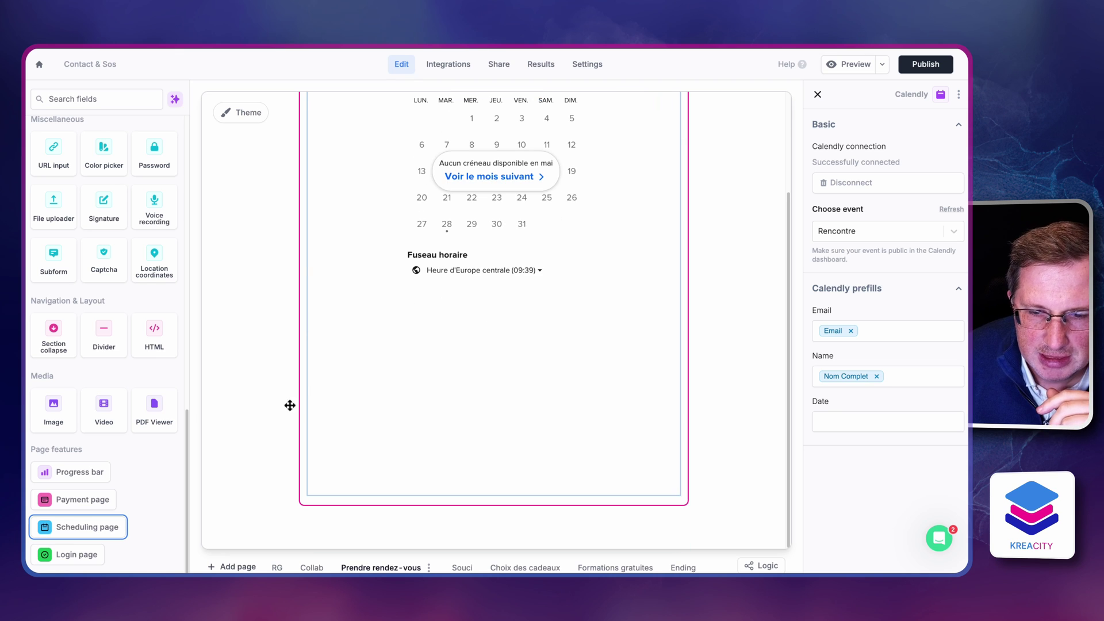
left_click(83, 535)
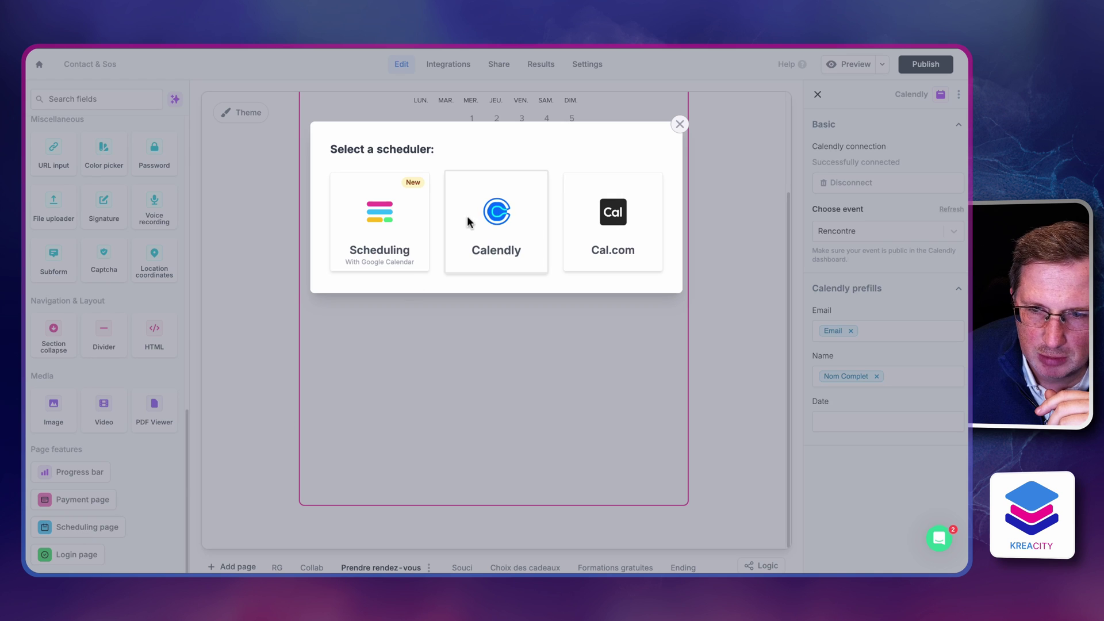
left_click(371, 239)
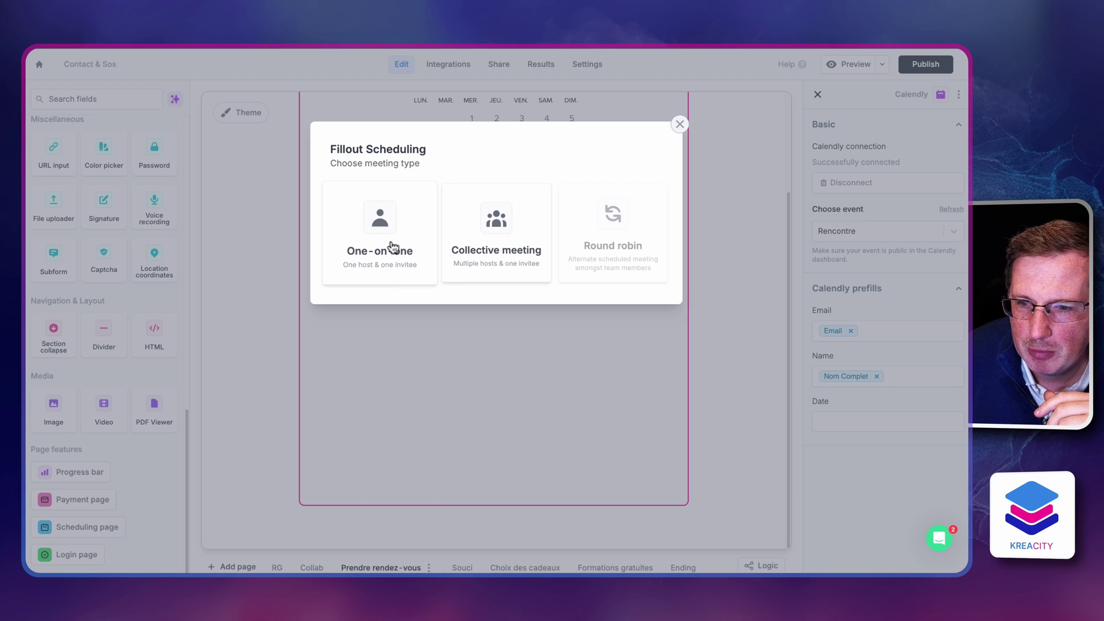
left_click(393, 248)
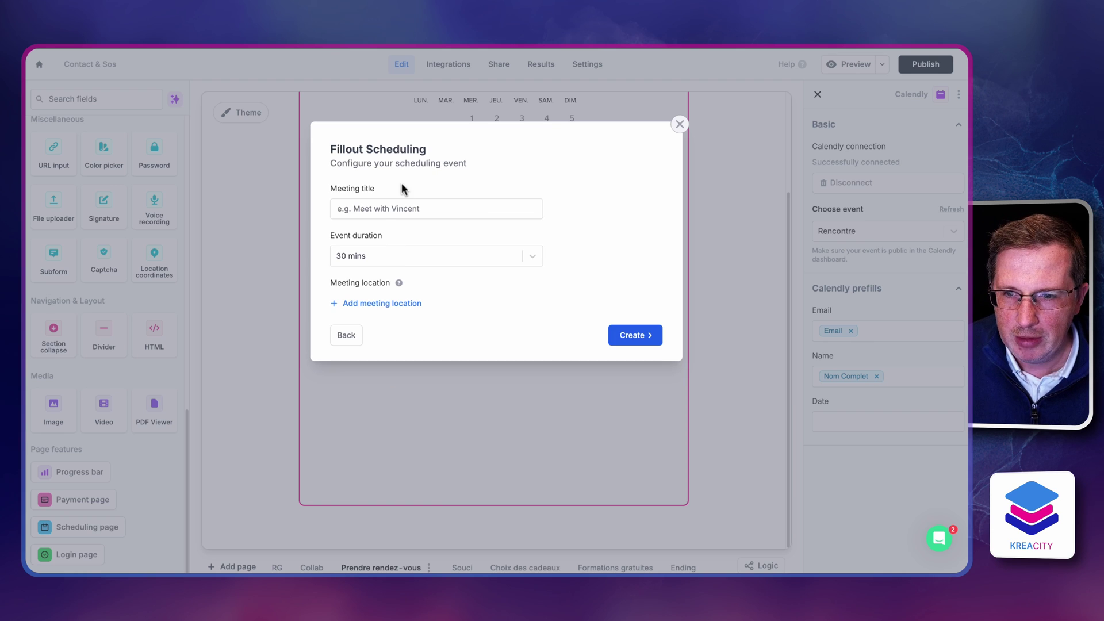
Title the event 'Collaborons ensemble - 33m' with a custom 33-minute duration on Google Meets
left_click(375, 215)
type("C")
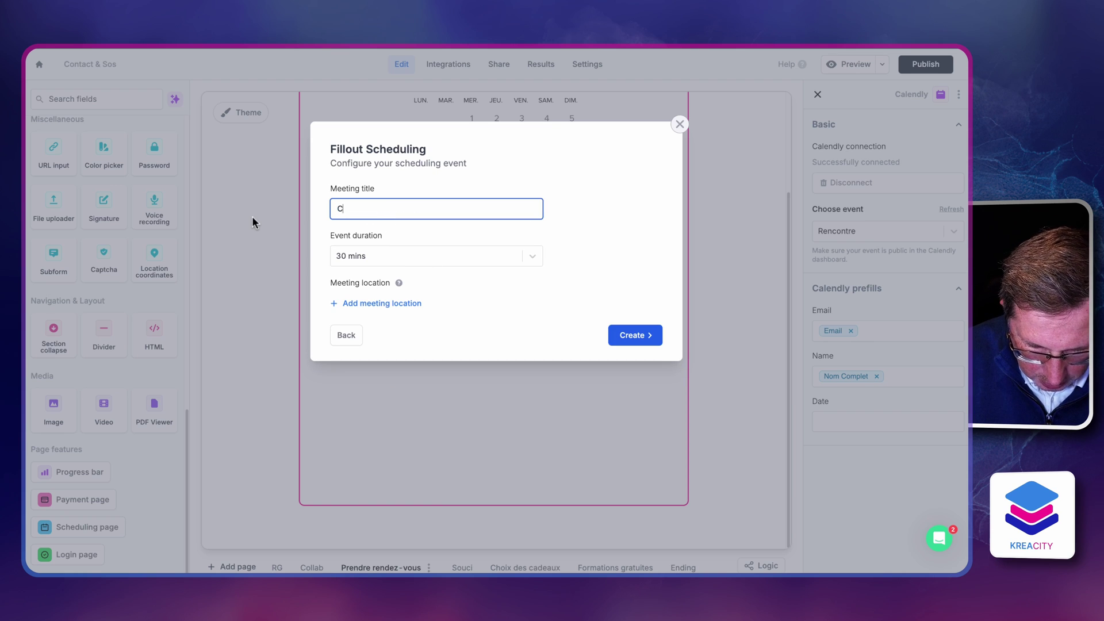
type("ollaborons ensemble ")
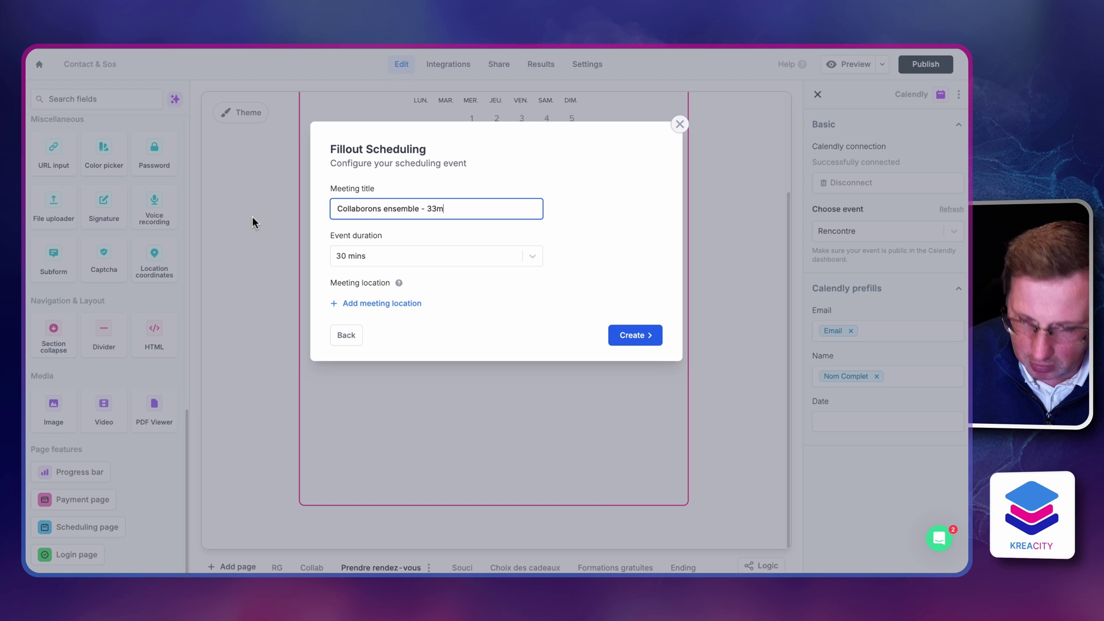
type("- 33m")
left_click(399, 259)
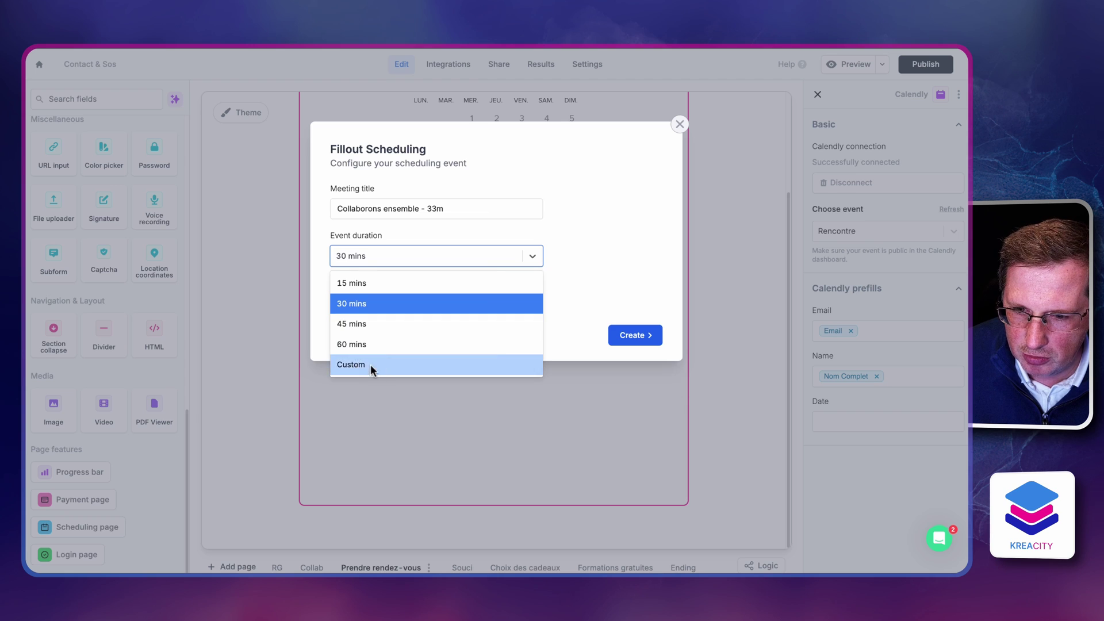
left_click(370, 364)
left_click(348, 279)
left_click(349, 328)
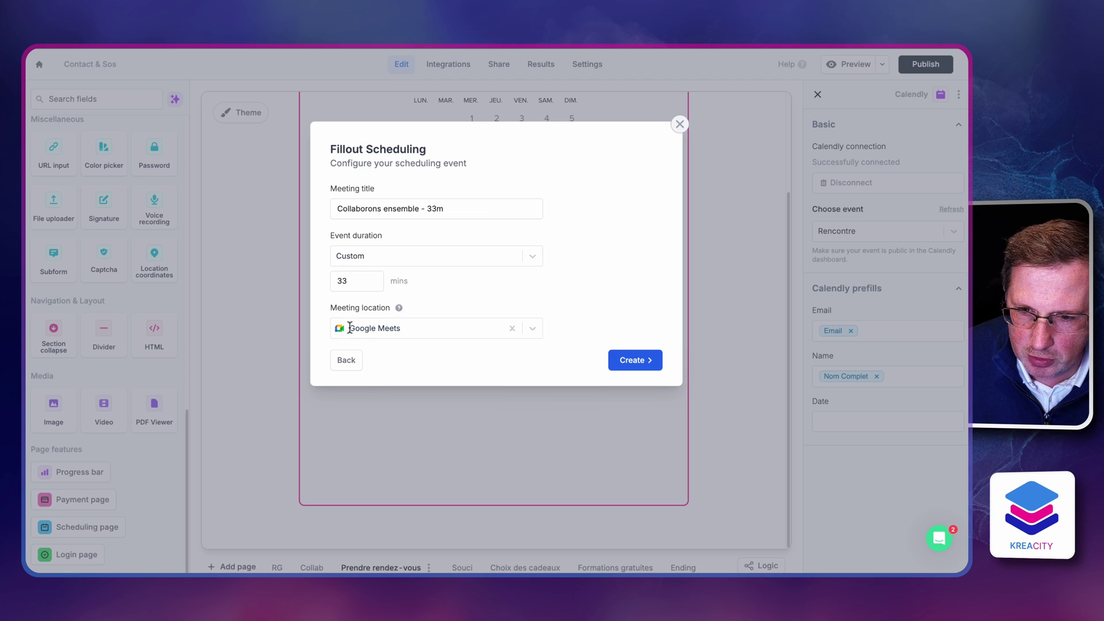
left_click(489, 328)
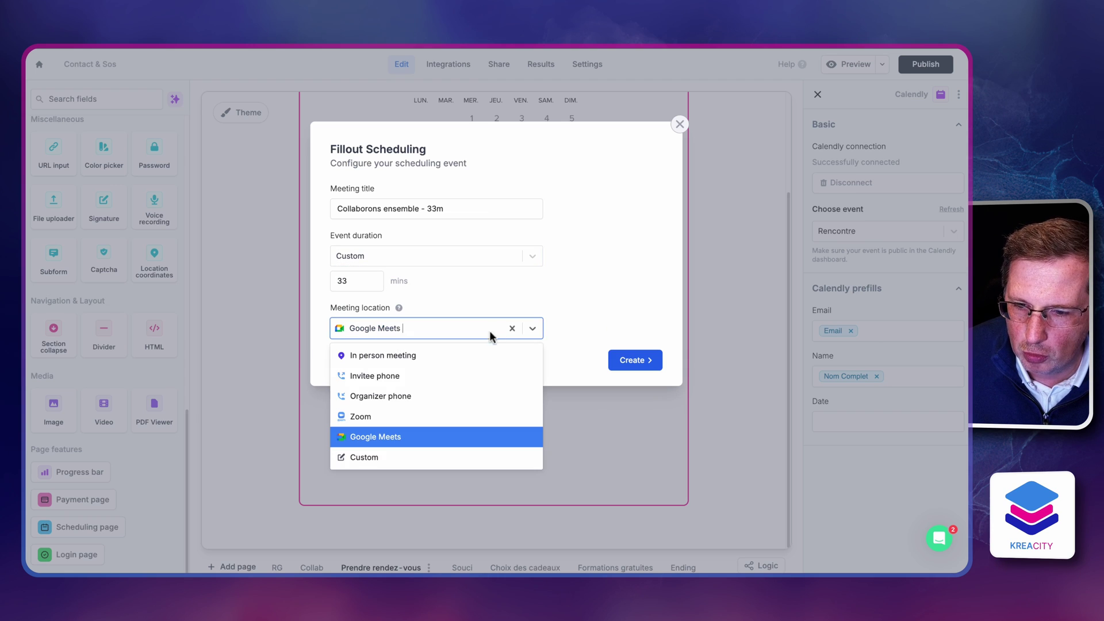
left_click(560, 298)
Create the scheduling event and change its title from 'Meet with us' to 'Collaborons ensemble'
left_click(634, 360)
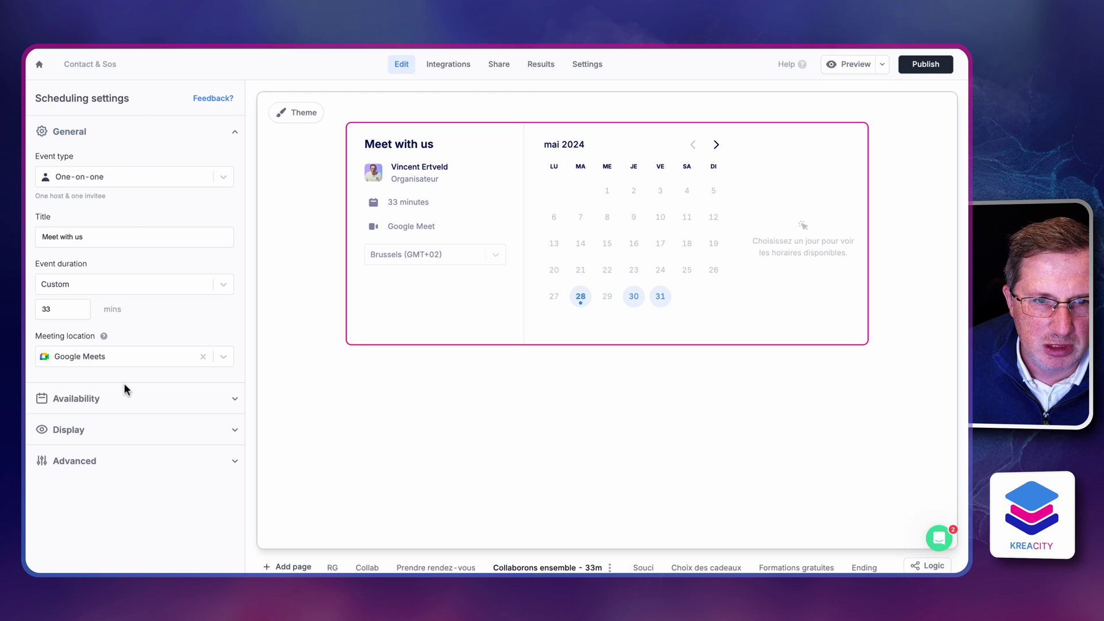
triple_click(107, 235)
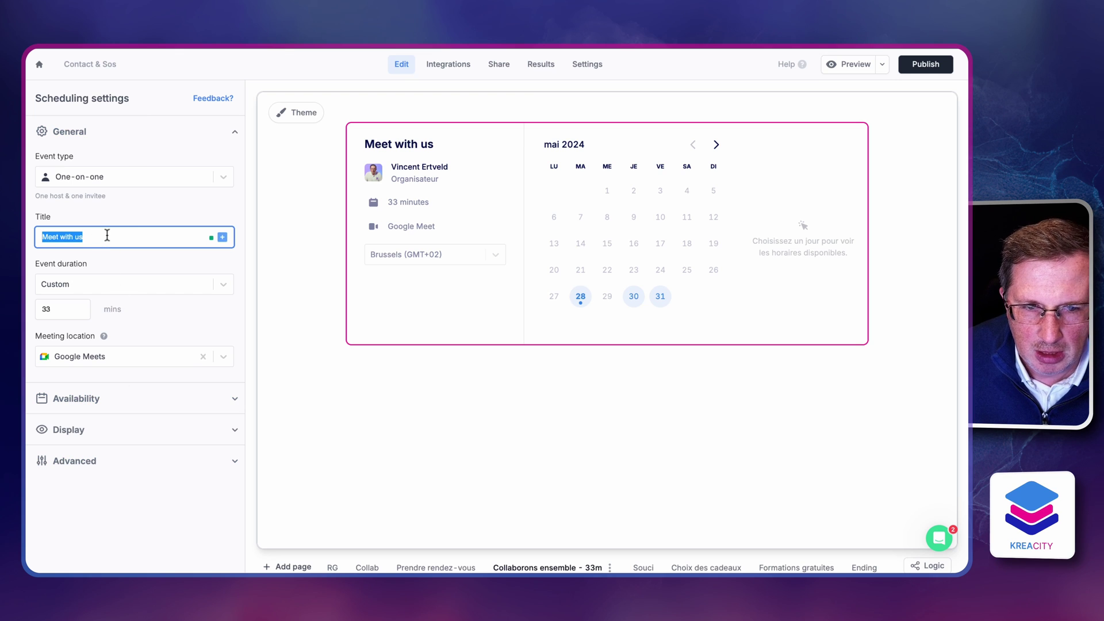
type("T")
key("BackSpace")
type("Collaborons e")
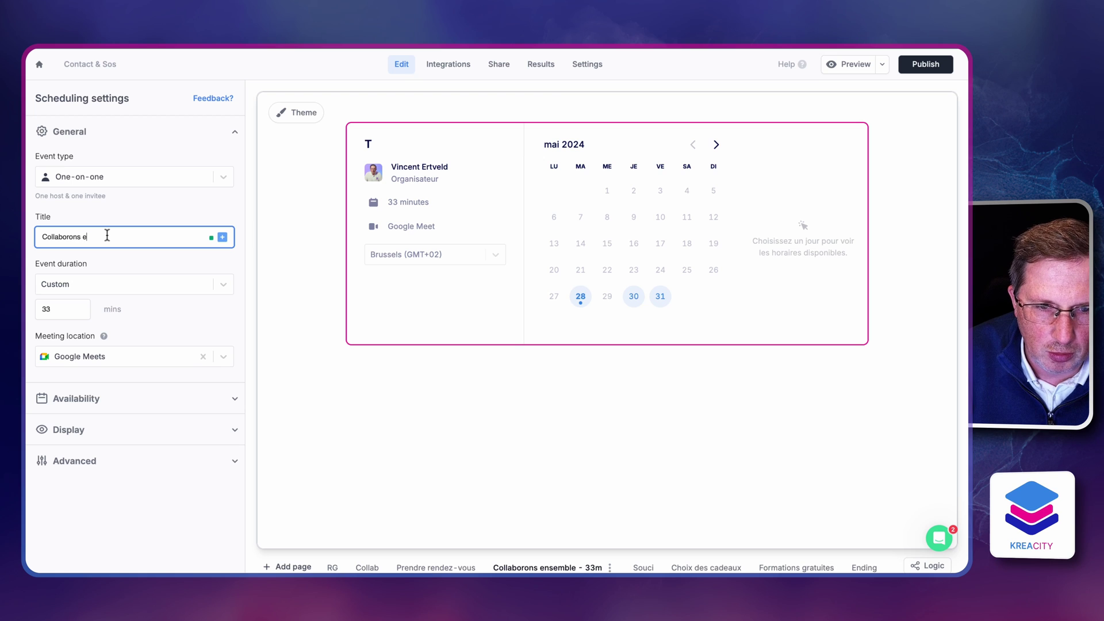
type("nsemble")
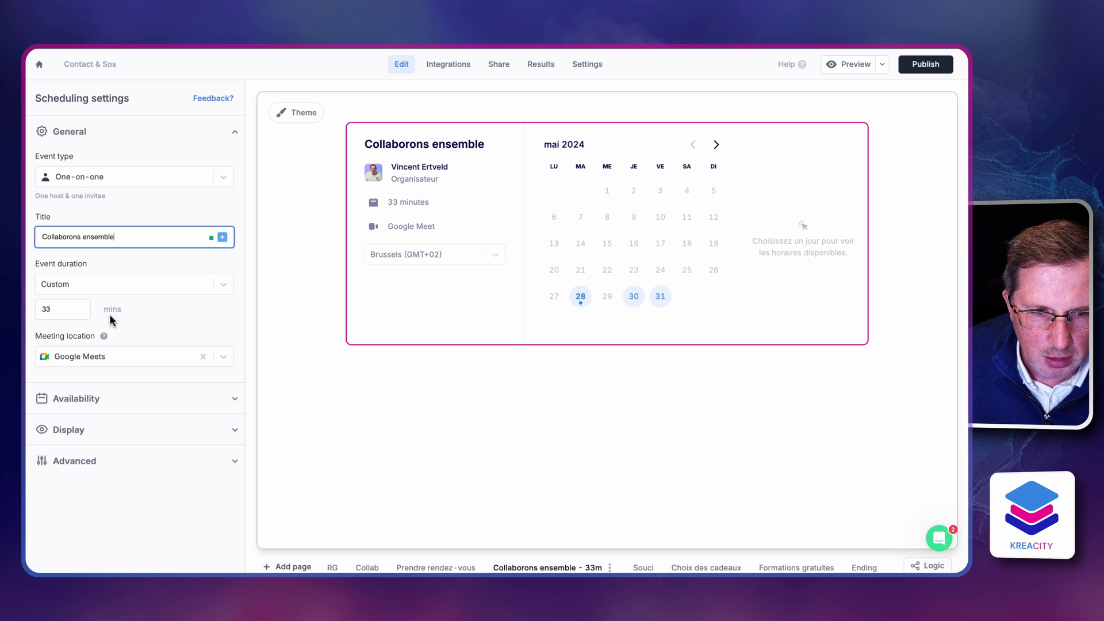
Review the weekly working hours under Availability, leaving them unchanged
left_click(94, 398)
scroll(144, 378, "down", 3)
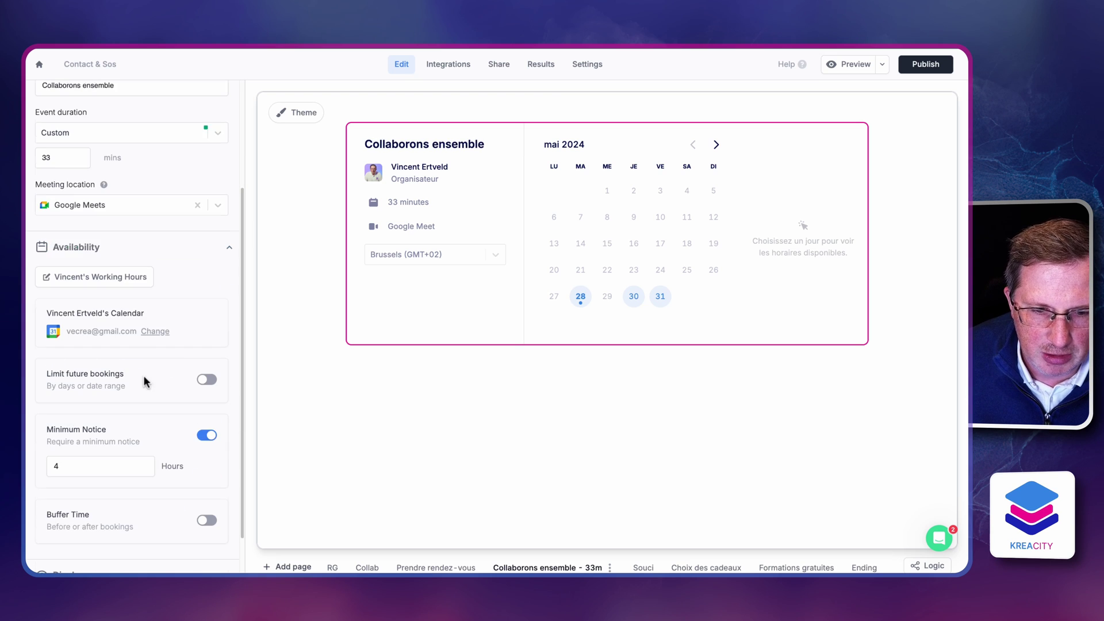
scroll(136, 294, "down", 1)
left_click(122, 267)
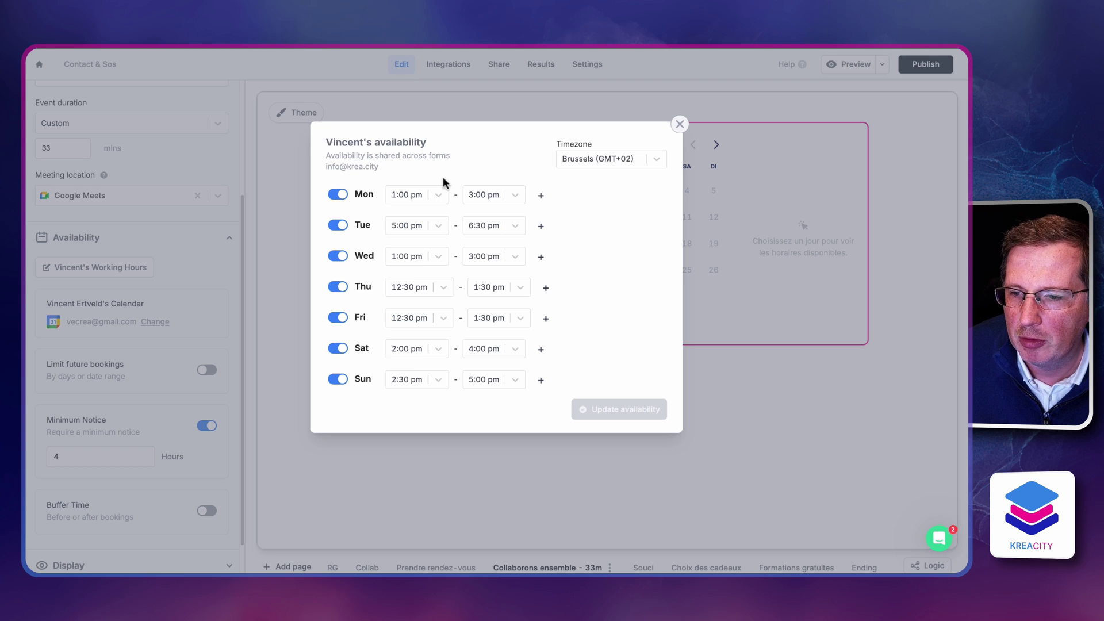
left_click(679, 125)
scroll(130, 360, "down", 1)
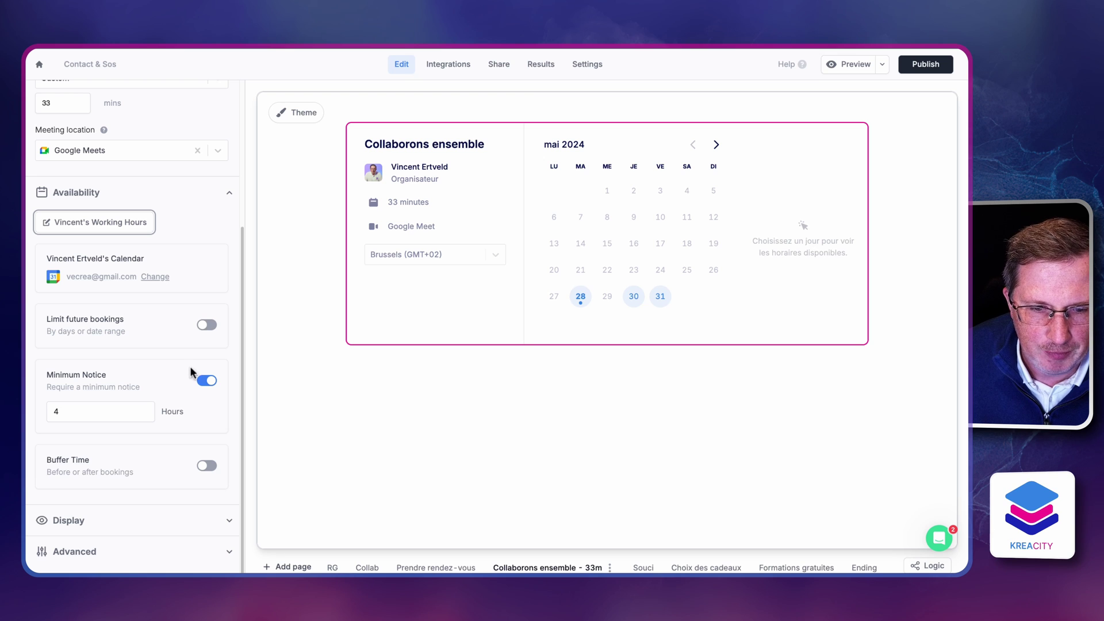
Limit bookings to 21 days ahead and lower the minimum notice from 4 to 2 hours
left_click(206, 324)
left_click(105, 384)
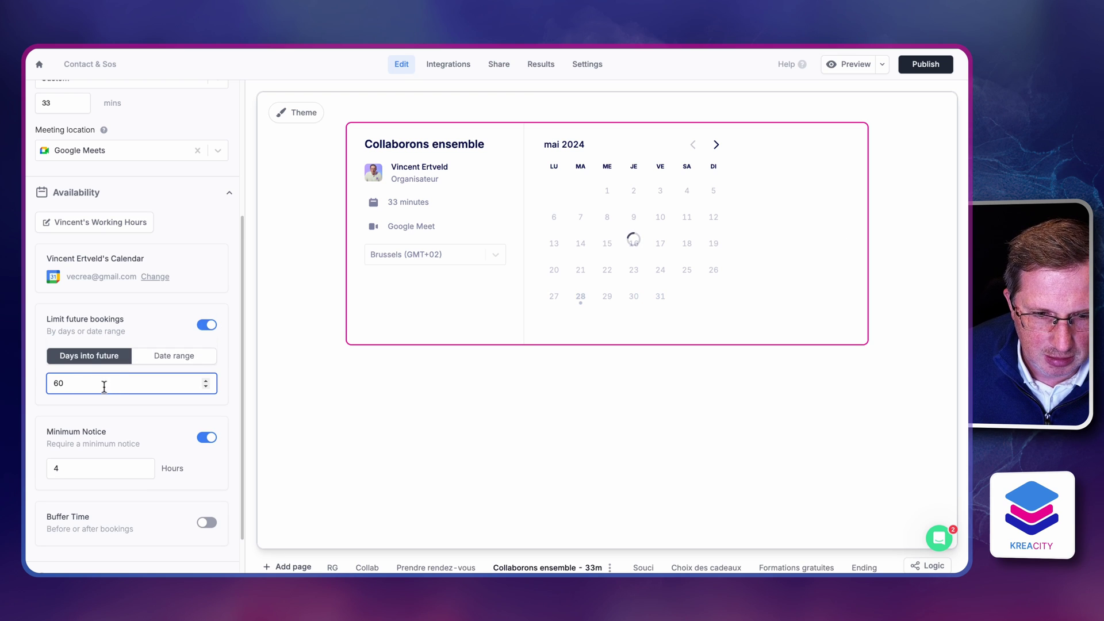
left_click_drag(51, 382, 108, 383)
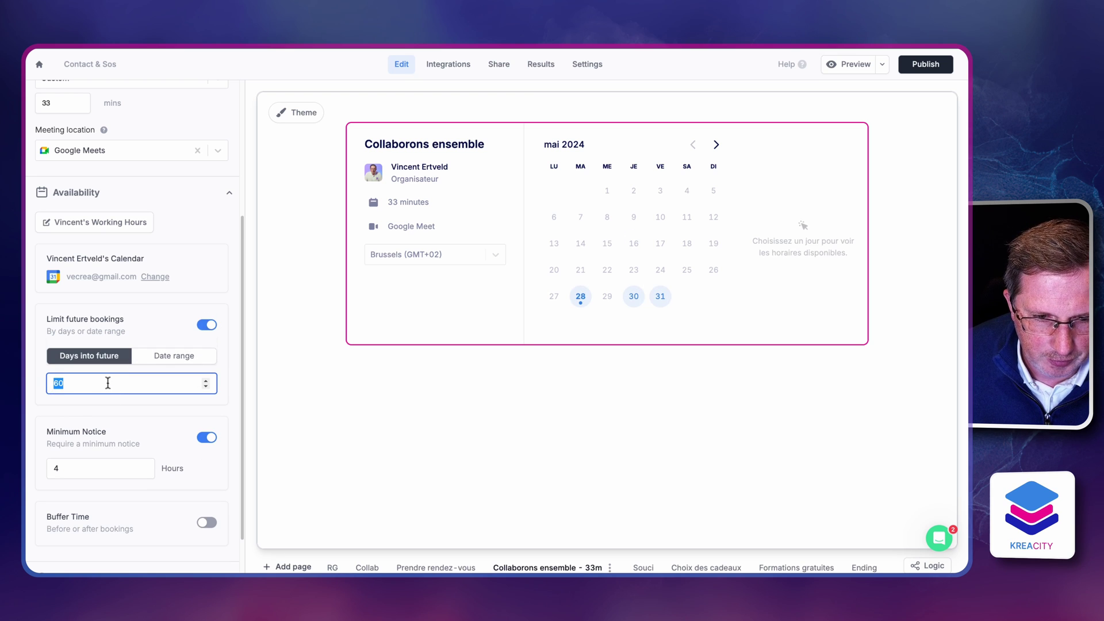
type("21")
left_click(116, 419)
scroll(118, 423, "down", 1)
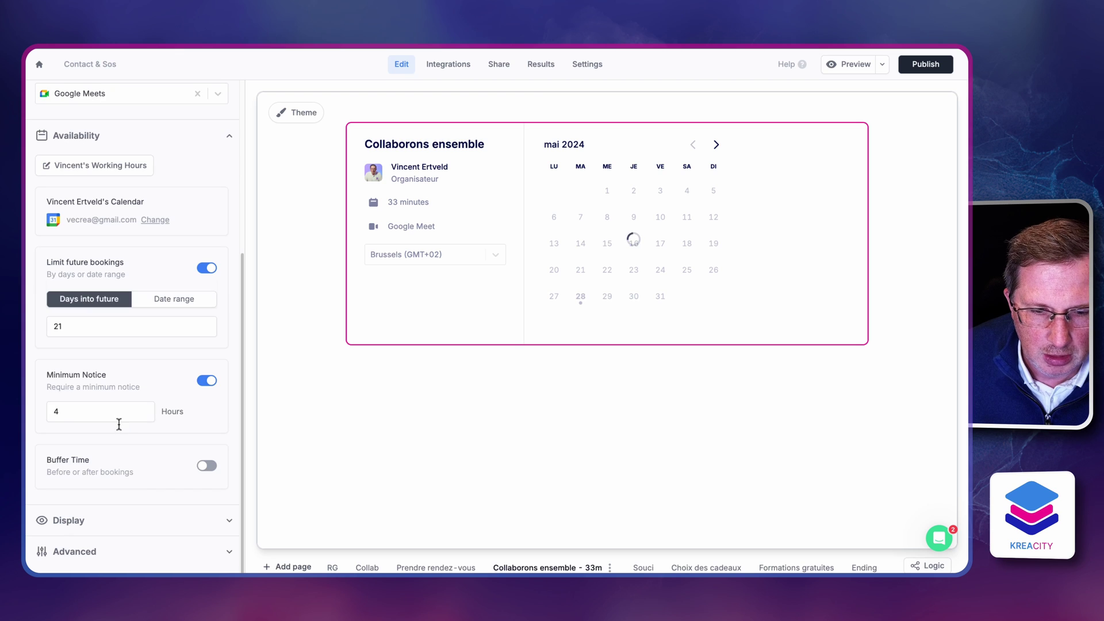
left_click(65, 409)
key("BackSpace")
type("2")
left_click(180, 429)
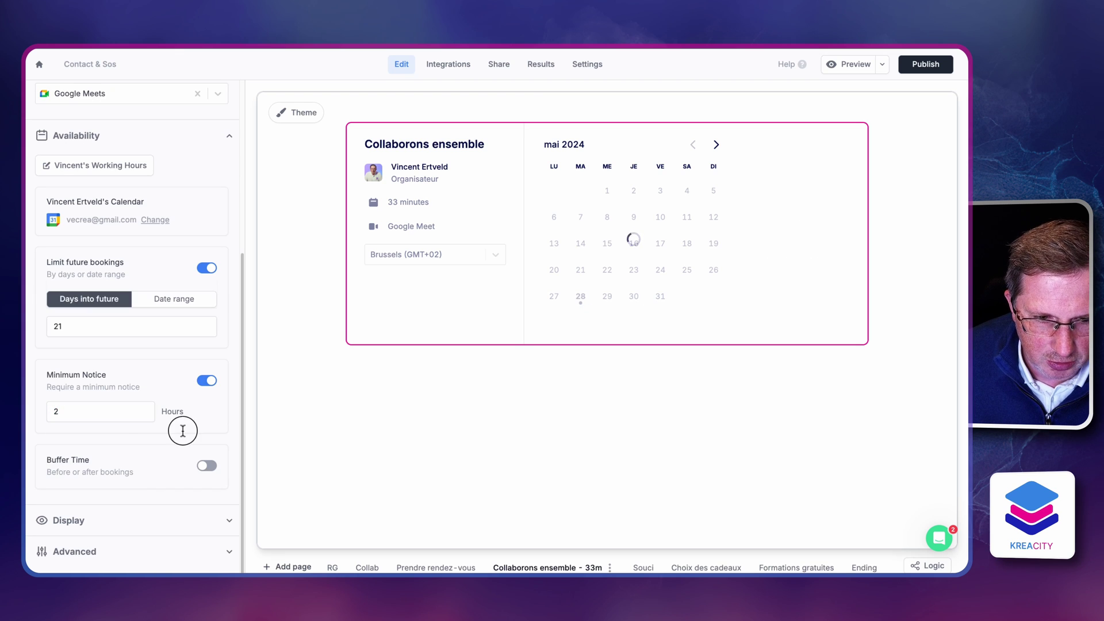
Turn on buffer time with a 5 min buffer after each meeting
left_click(207, 465)
scroll(210, 460, "down", 1)
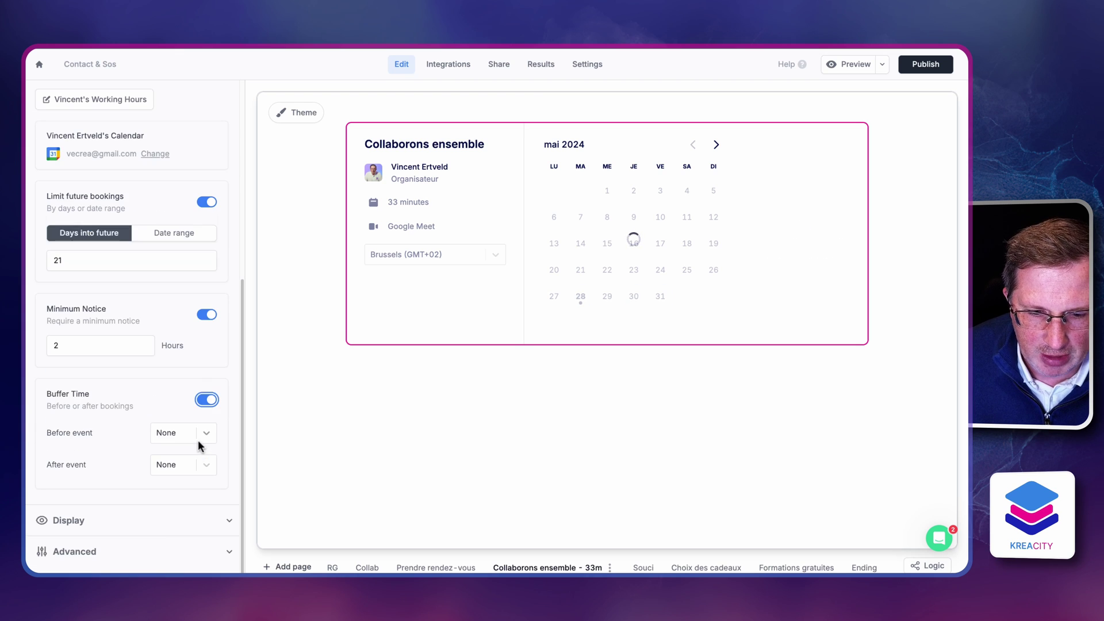
left_click(212, 470)
left_click(178, 512)
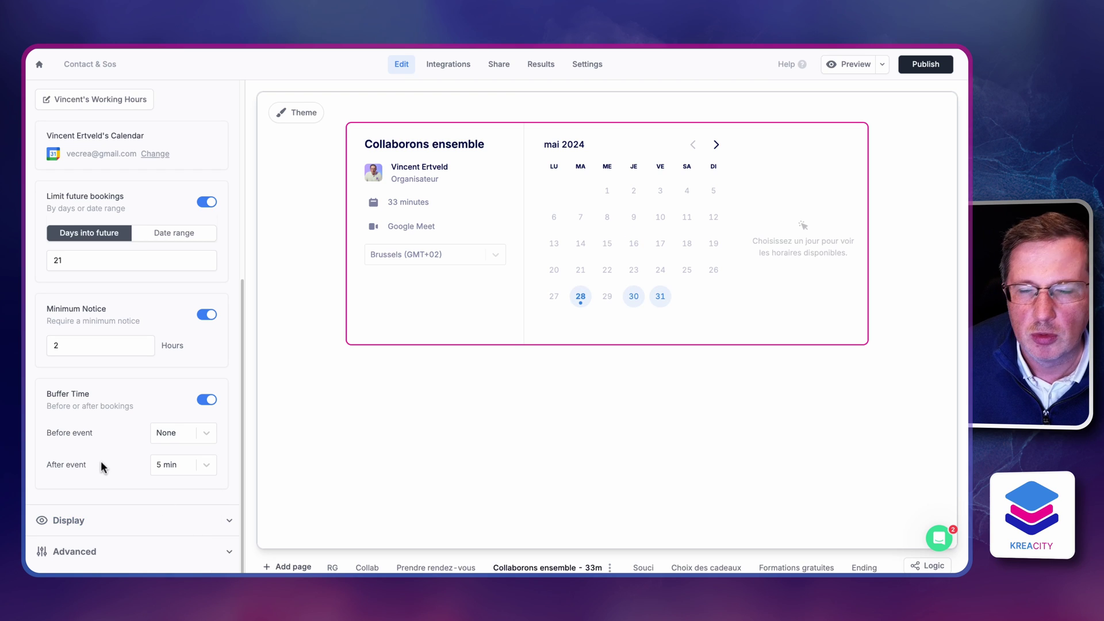
Check the display and advanced settings, then go to the Prendre rendez-vous page
left_click(117, 520)
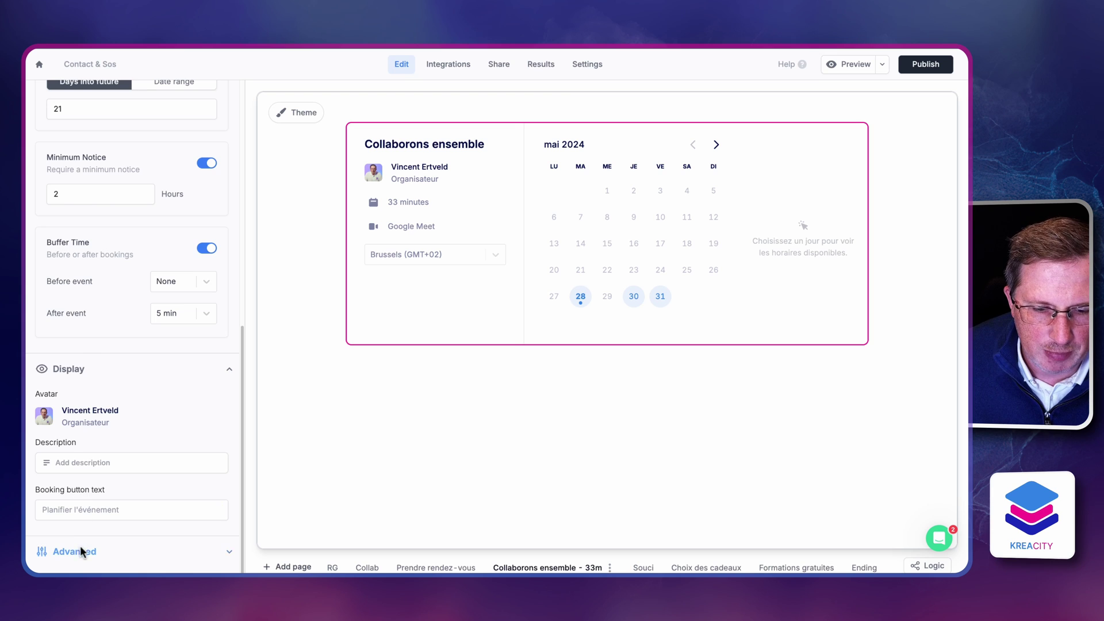
left_click(81, 550)
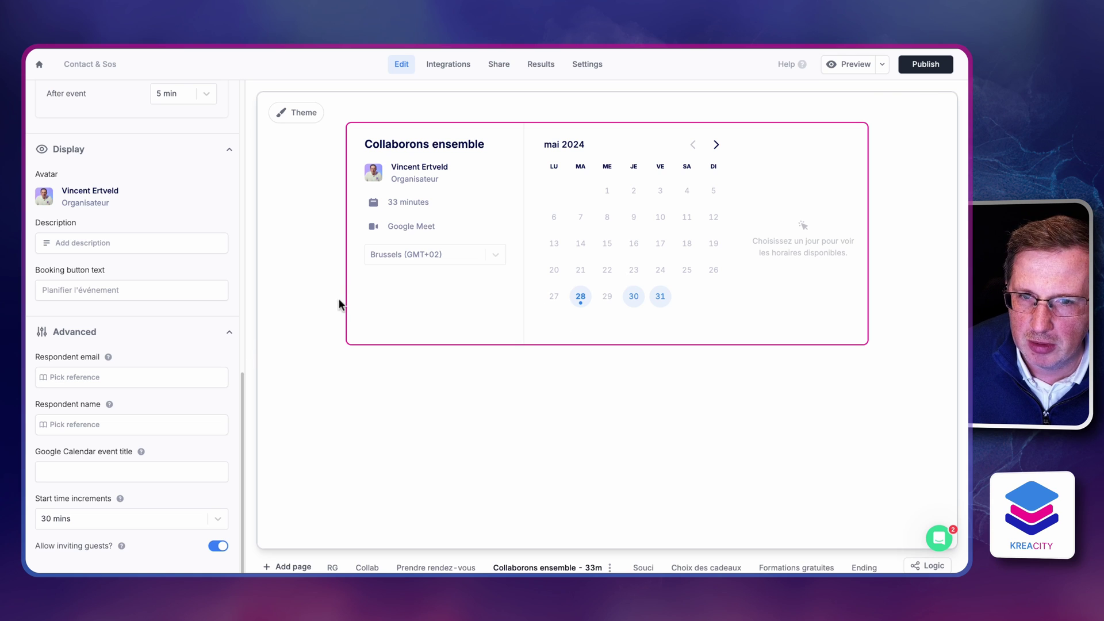
left_click(449, 568)
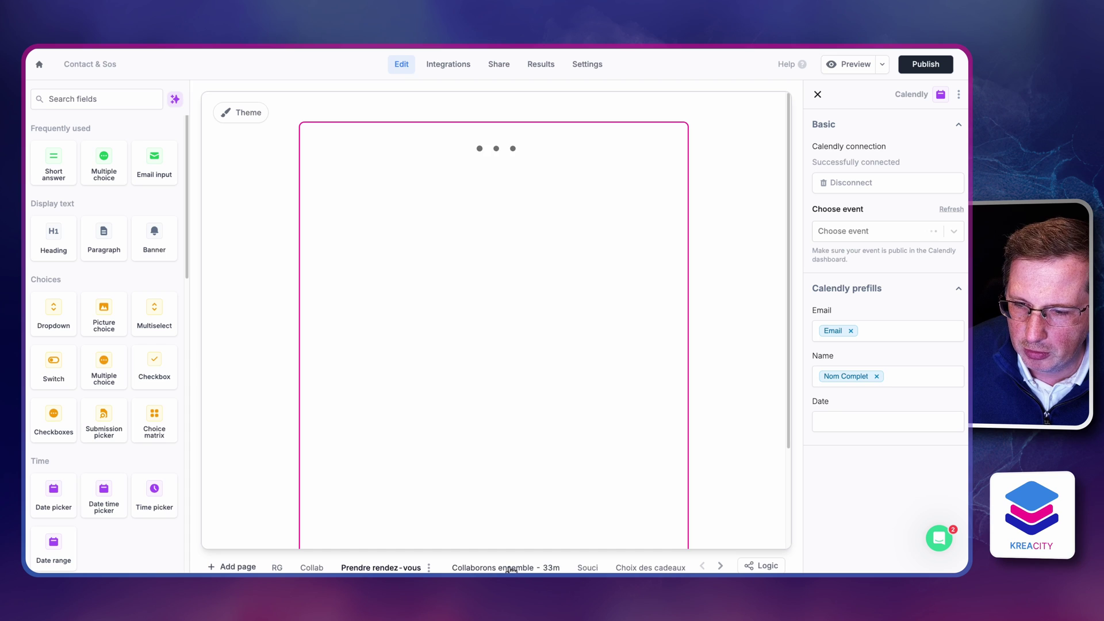
In the page logic graph, remove the Prendre rendez-vous links and connect Collab directly to Collaborons ensemble
scroll(494, 454, "down", 2)
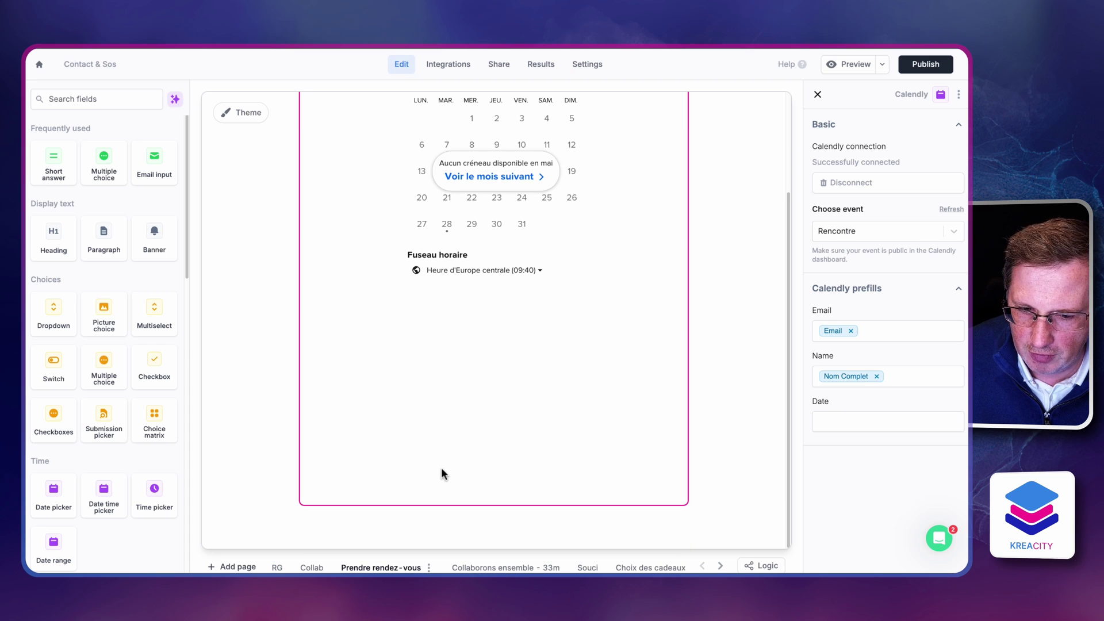
left_click(760, 567)
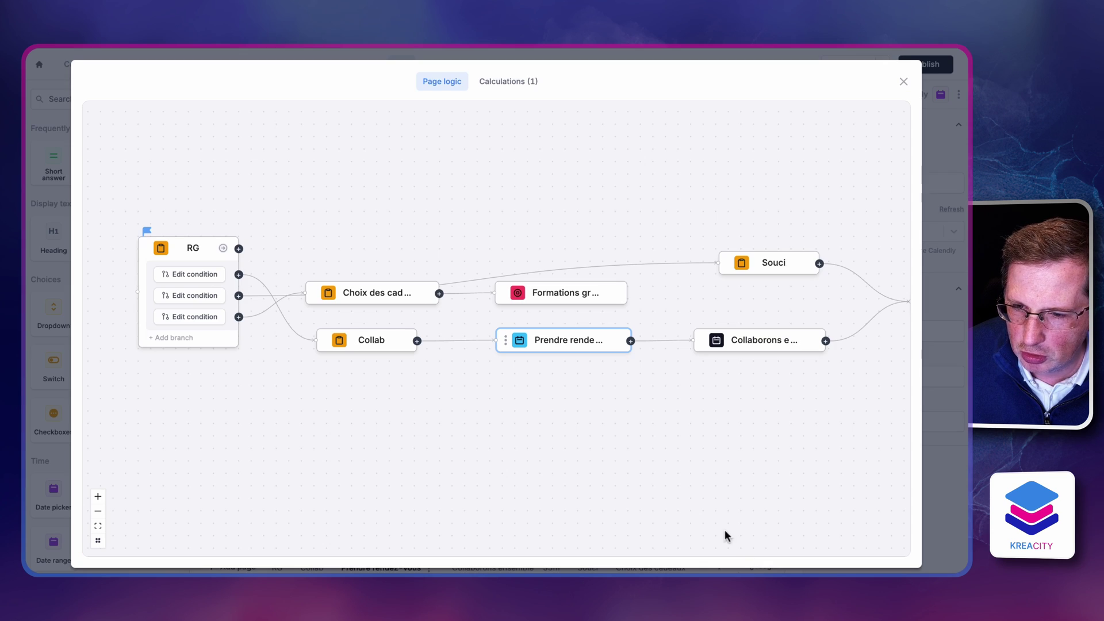
scroll(796, 422, "right", 3)
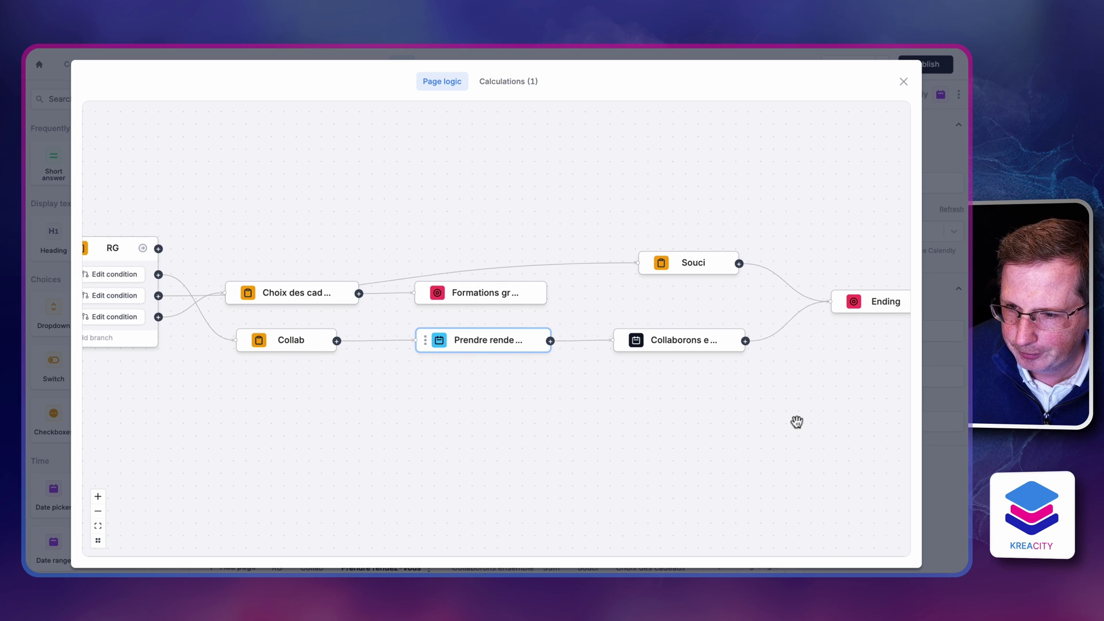
scroll(748, 403, "left", 1)
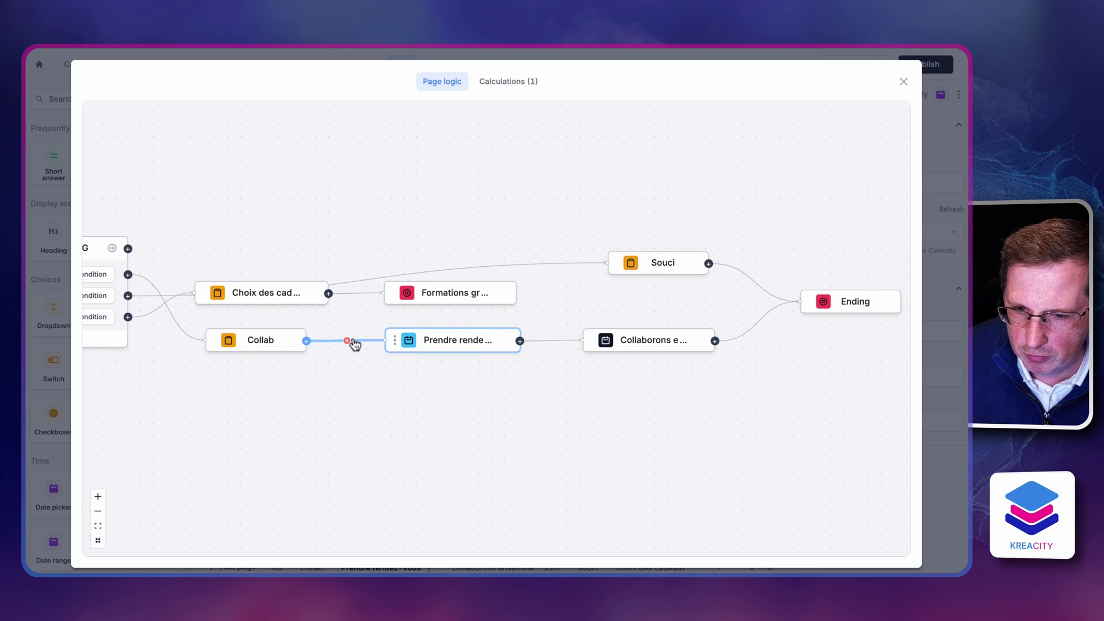
left_click(346, 342)
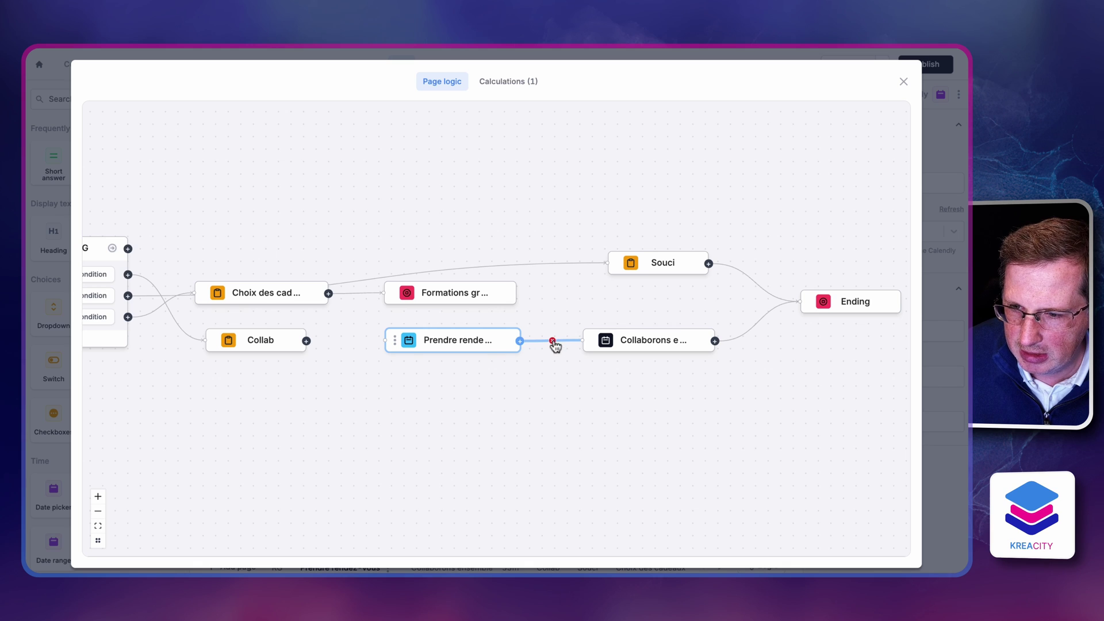
left_click(552, 342)
left_click_drag(307, 341, 583, 345)
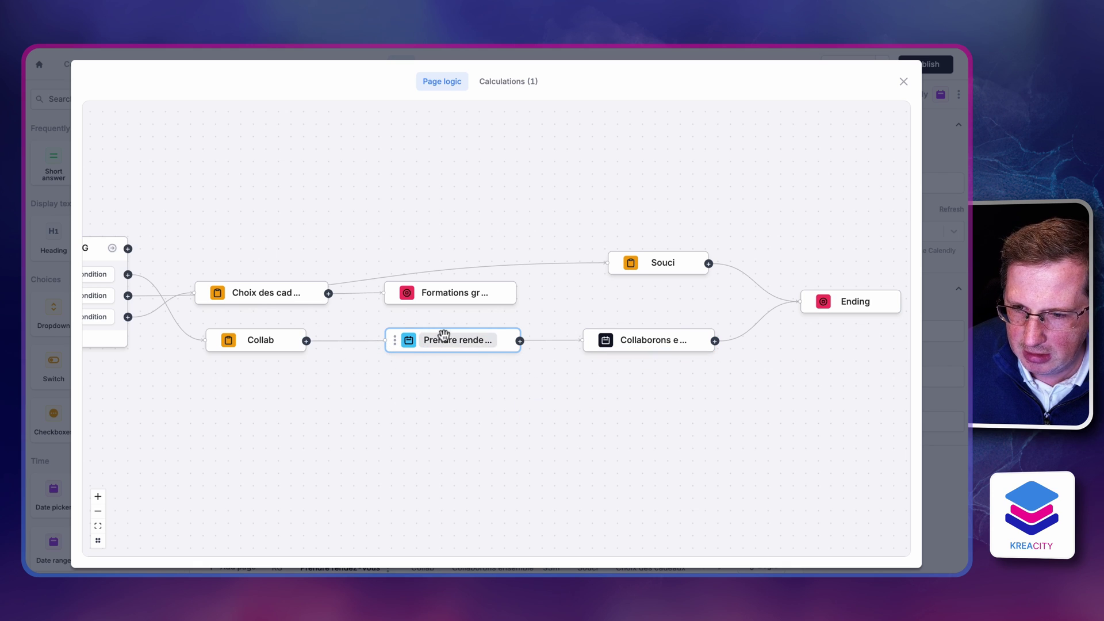
Move the Prendre rendez-vous page out of the flow and delete it
left_click_drag(443, 345, 466, 473)
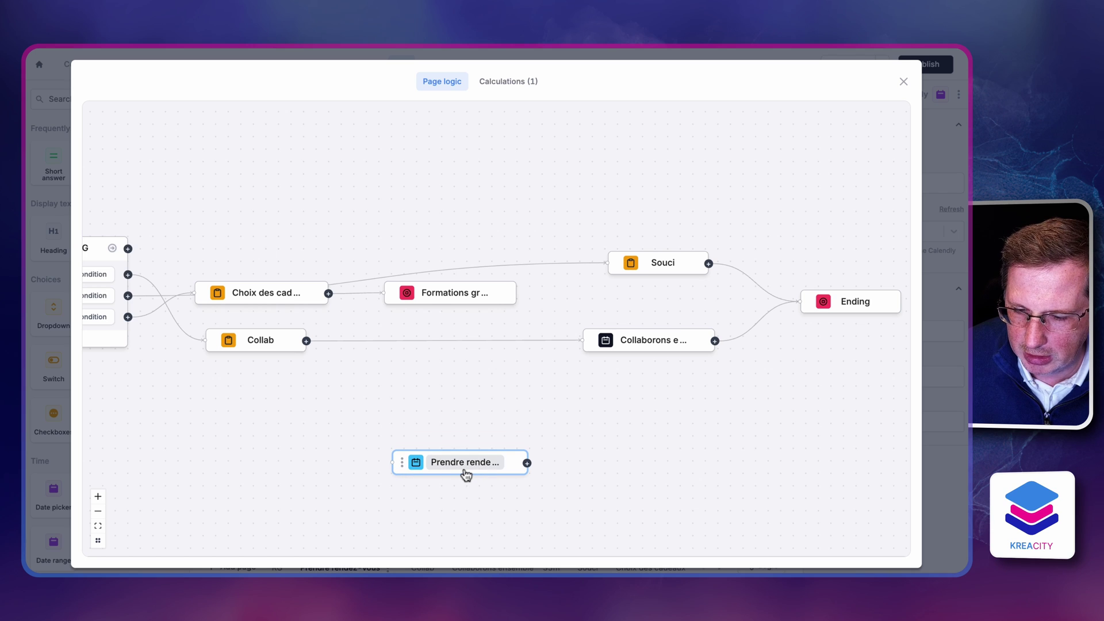
left_click(402, 461)
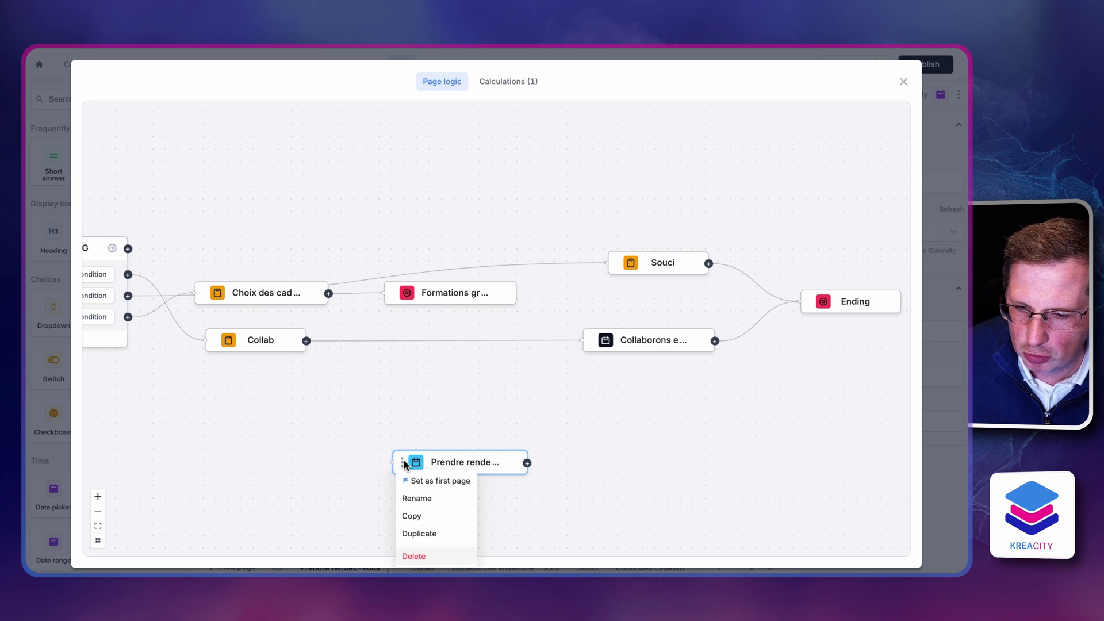
left_click(425, 556)
left_click(500, 521)
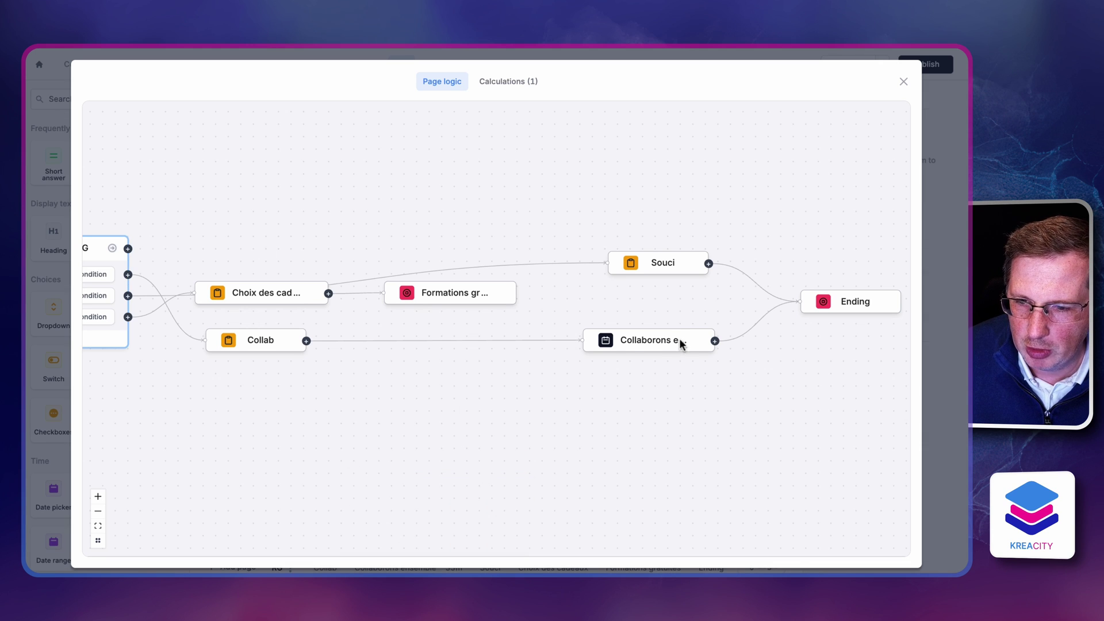
Reposition Collaborons ensemble next to Collab and close the logic view
left_click(567, 348)
left_click_drag(661, 339, 488, 346)
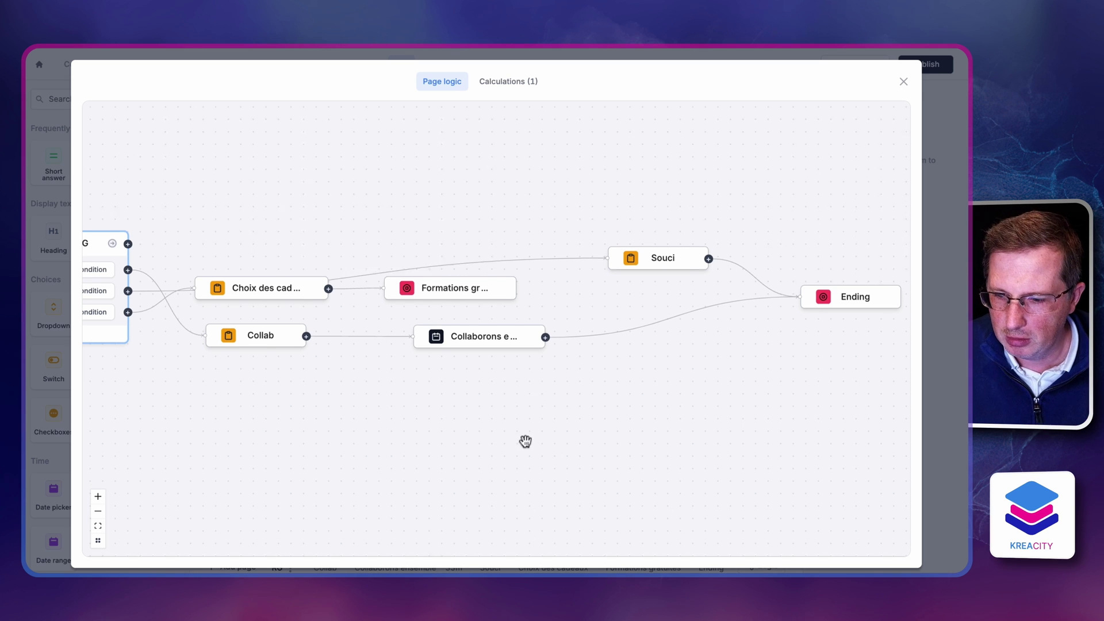
scroll(525, 438, "down", 2)
left_click(902, 84)
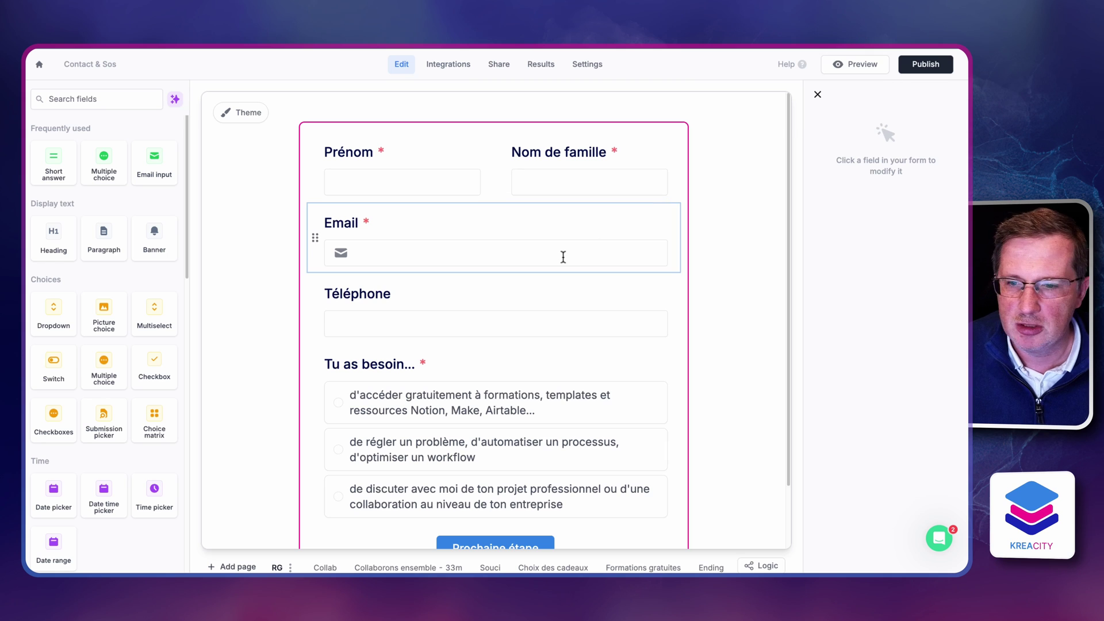
Publish the form changes, check the Collaborons ensemble page, and bring up the sharing options
left_click(914, 67)
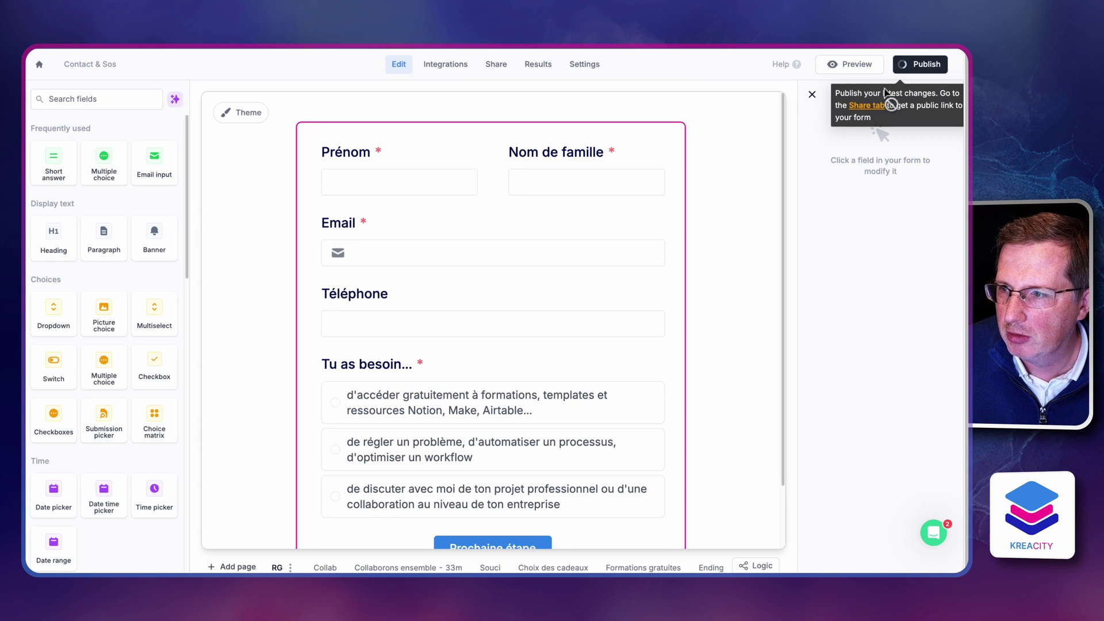
left_click(418, 568)
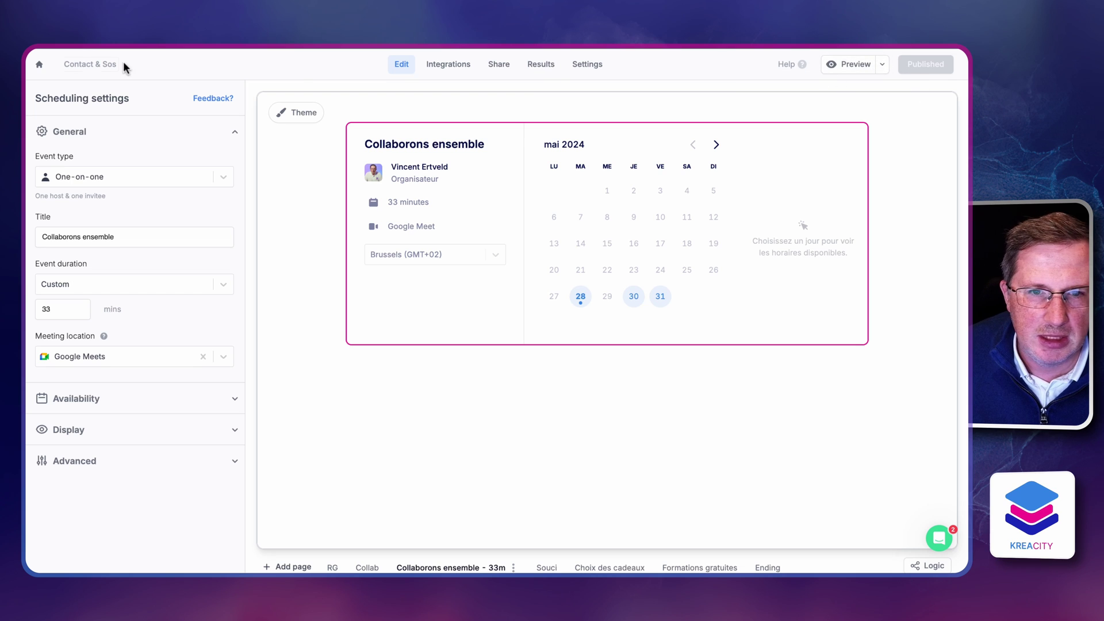
left_click(40, 66)
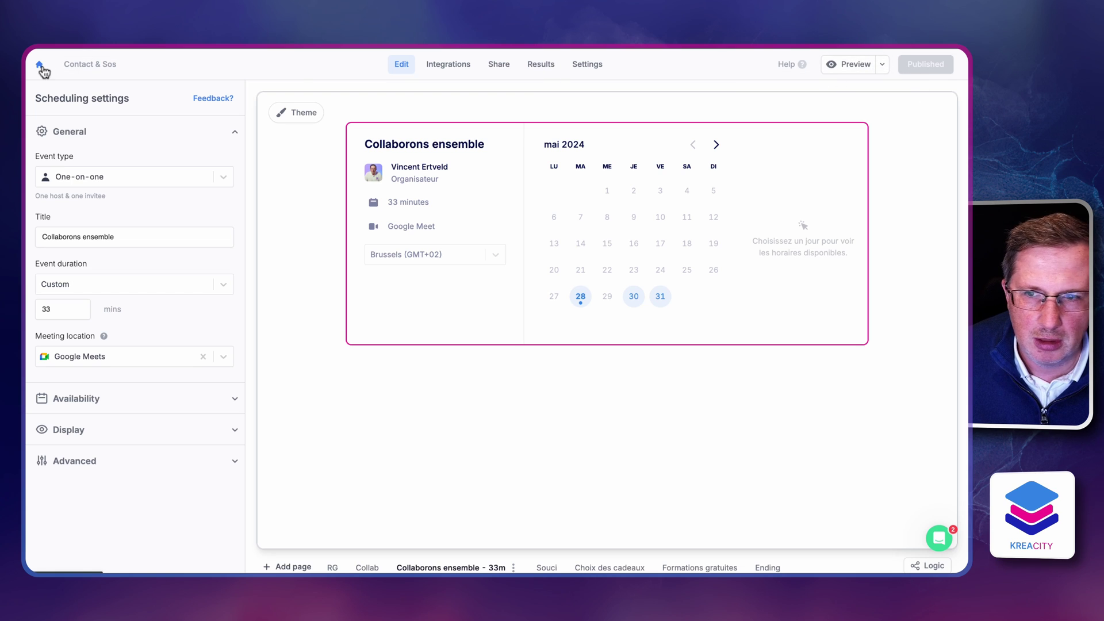
left_click(497, 64)
Open the live form and enter the contact's first name, last name and e-mail
left_click(435, 255)
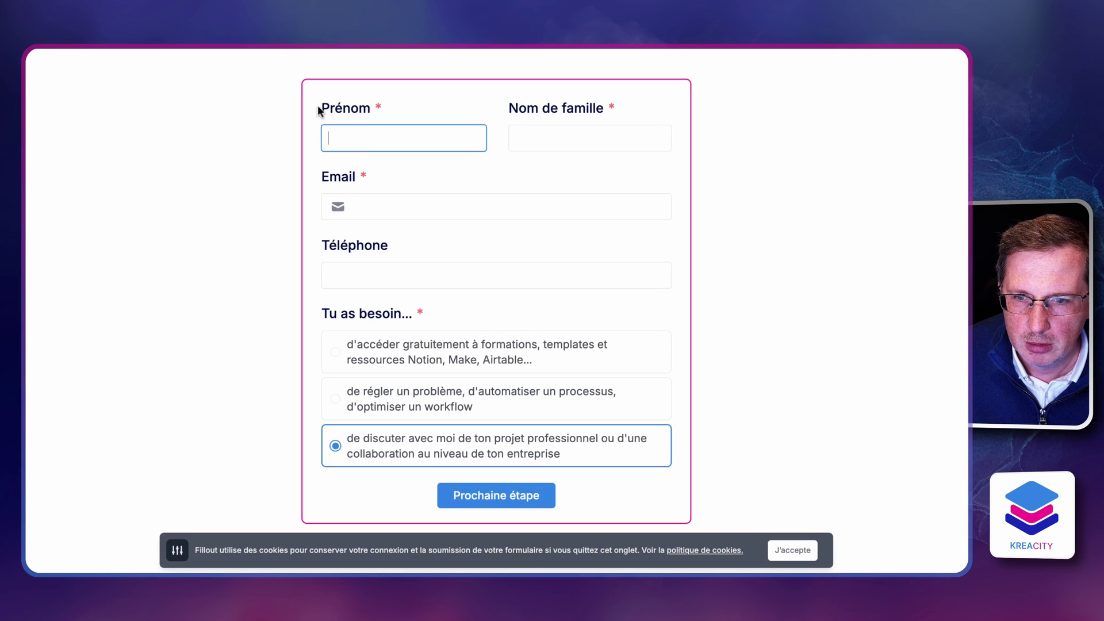
key("Tab")
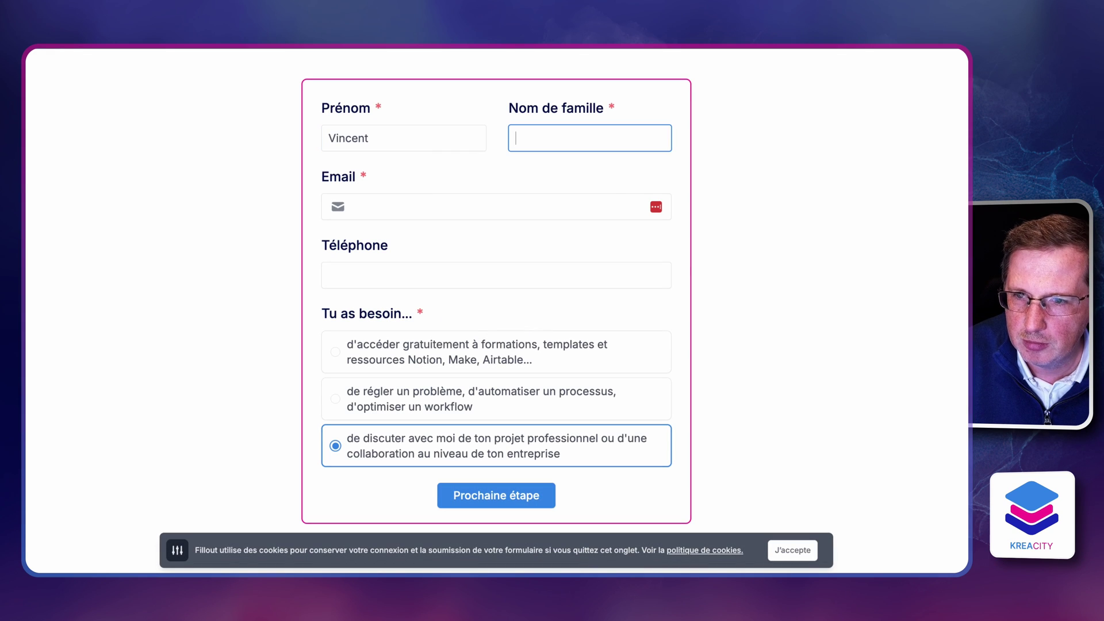
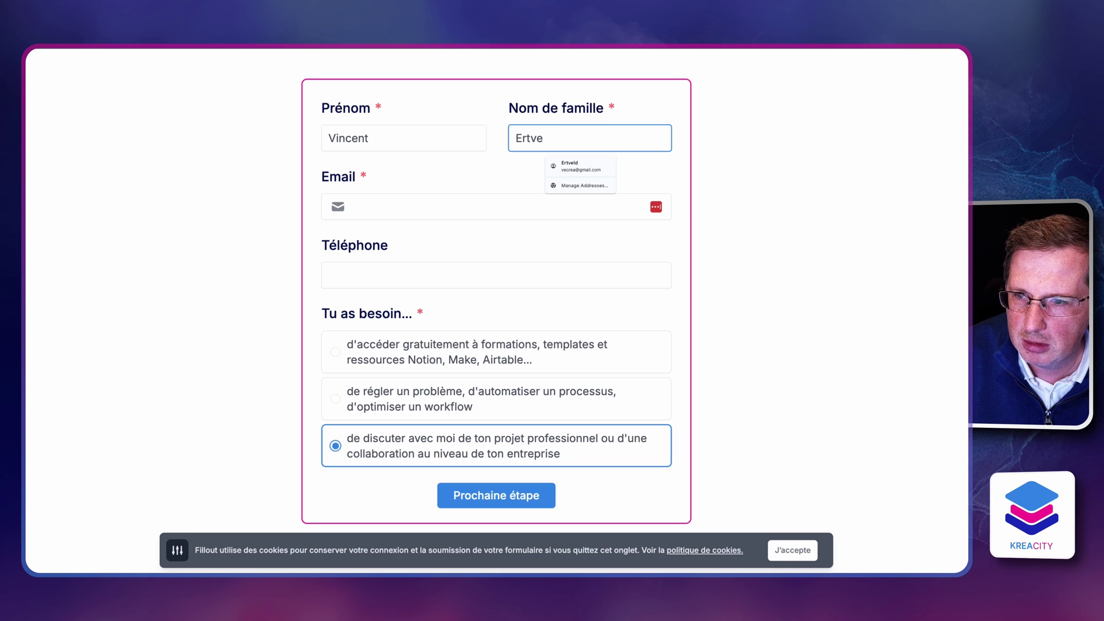
key("Tab")
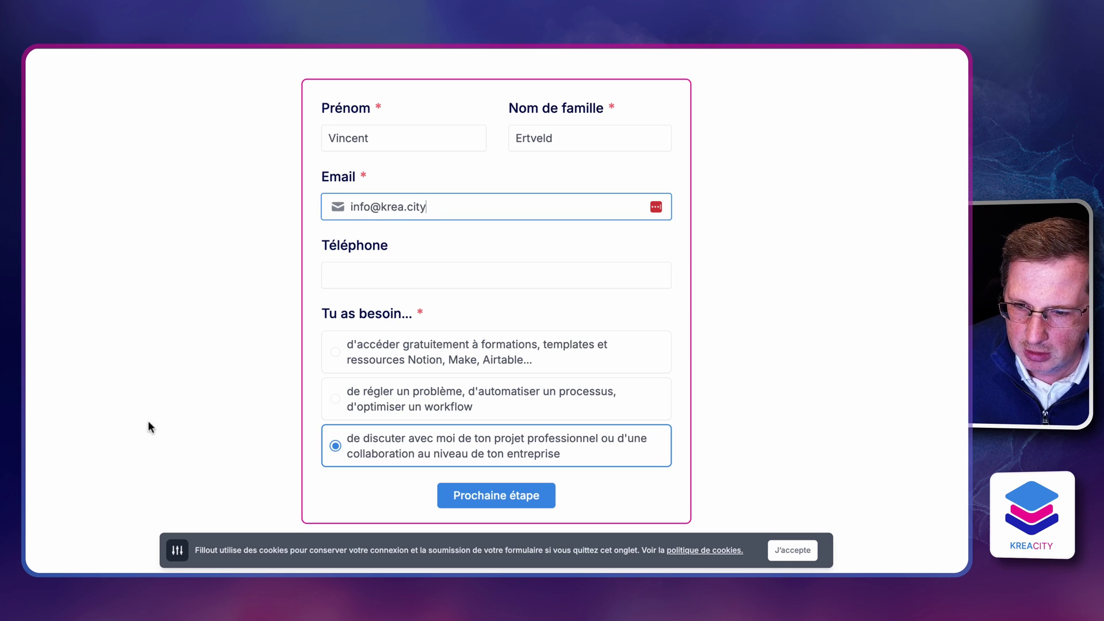
Select the project discussion answer and continue to the next page
left_click(452, 442)
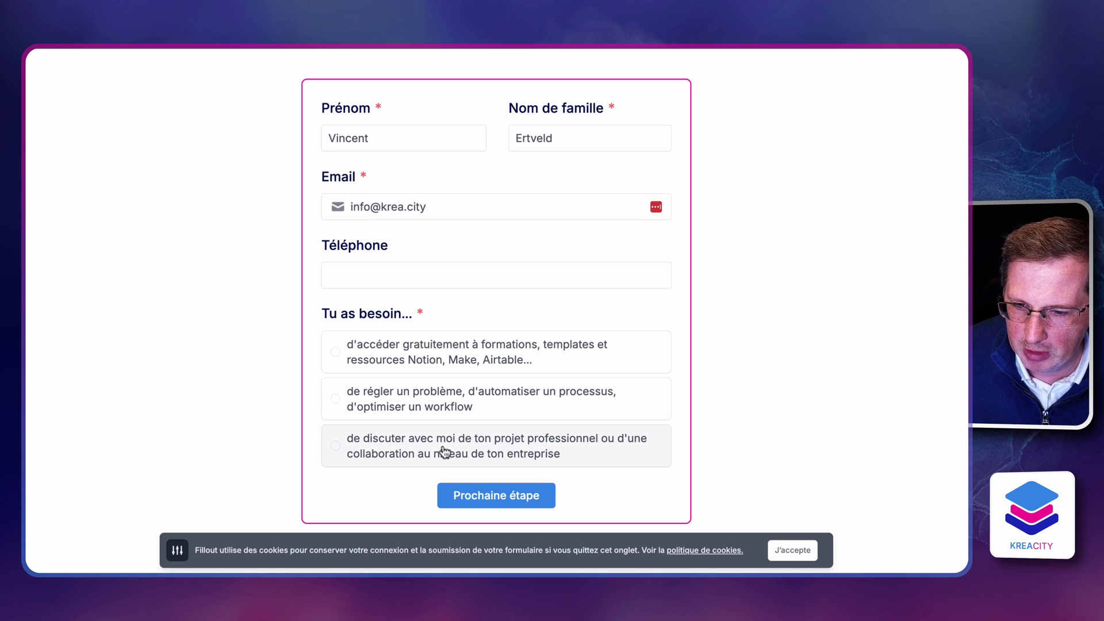
left_click(482, 489)
left_click(416, 450)
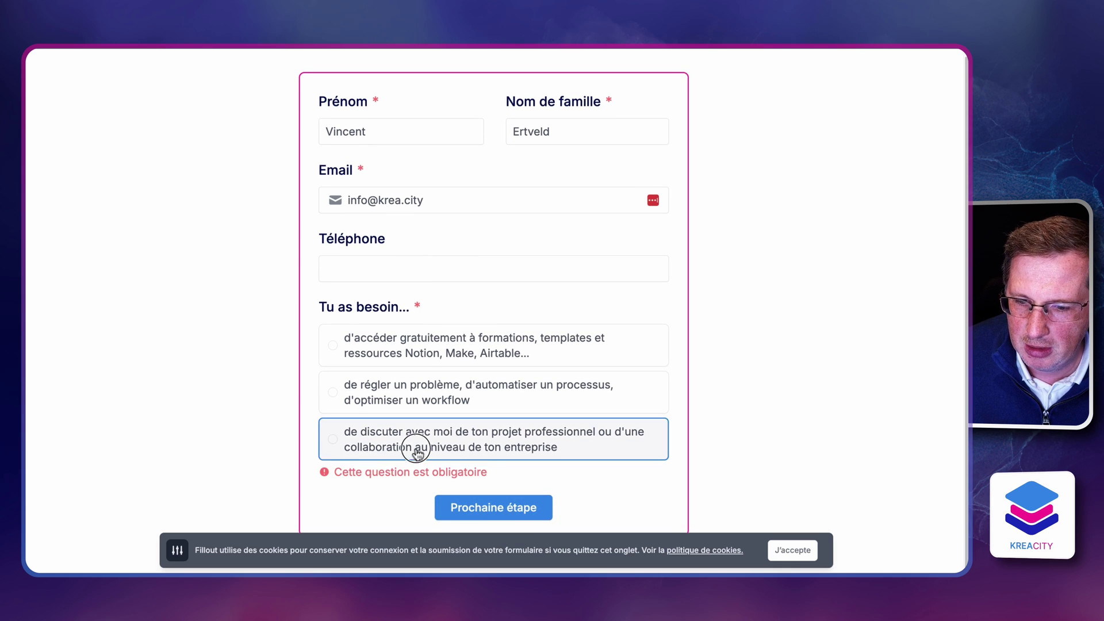
left_click(468, 496)
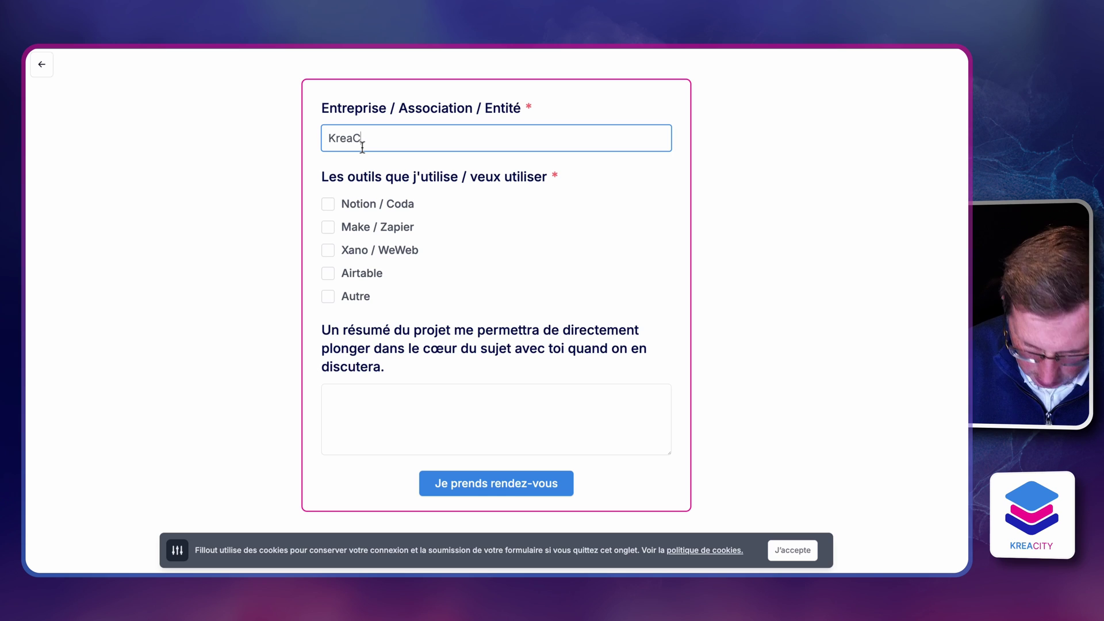
Tick Notion / Coda, Make / Zapier, Xano / WeWeb and Airtable, start the project summary, and continue to booking
left_click(385, 203)
left_click(384, 227)
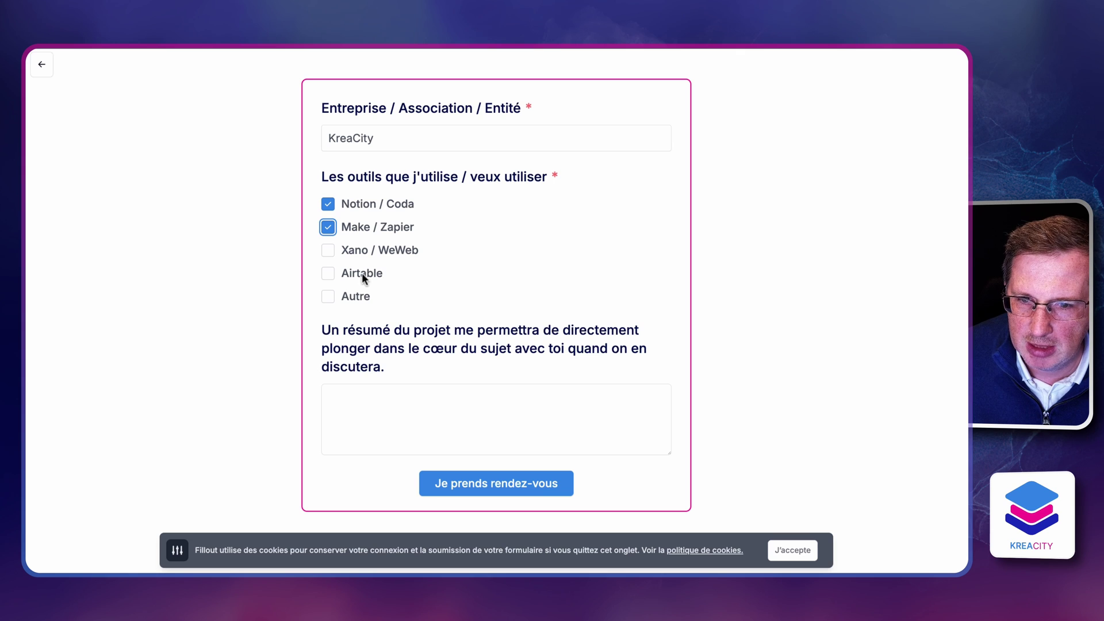
left_click(362, 250)
left_click(368, 273)
left_click(403, 403)
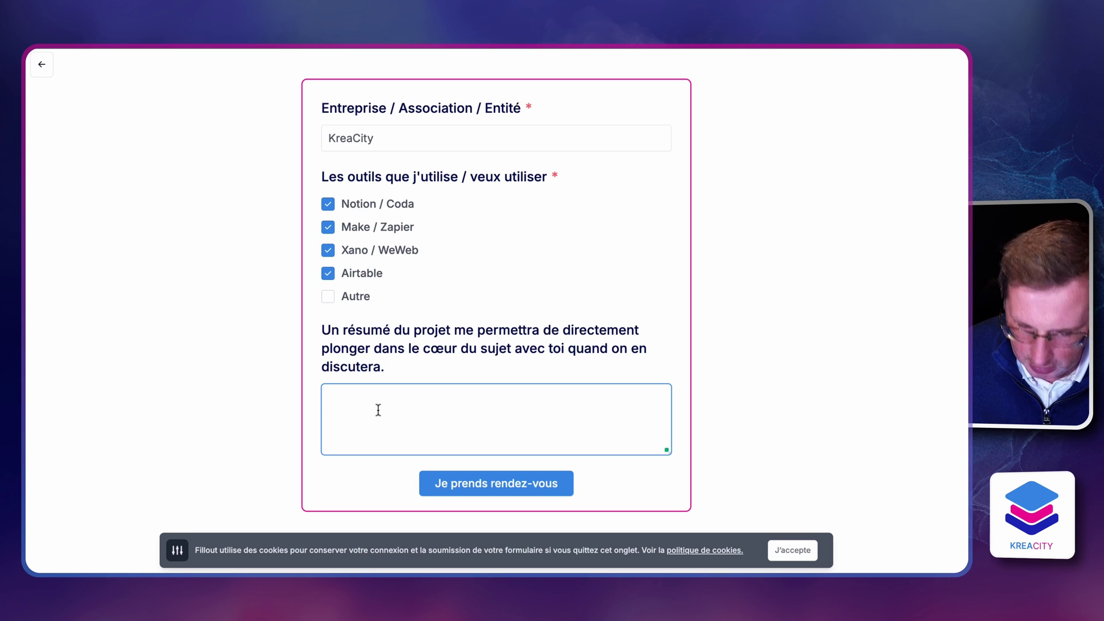
type("On d")
key("BackSpace")
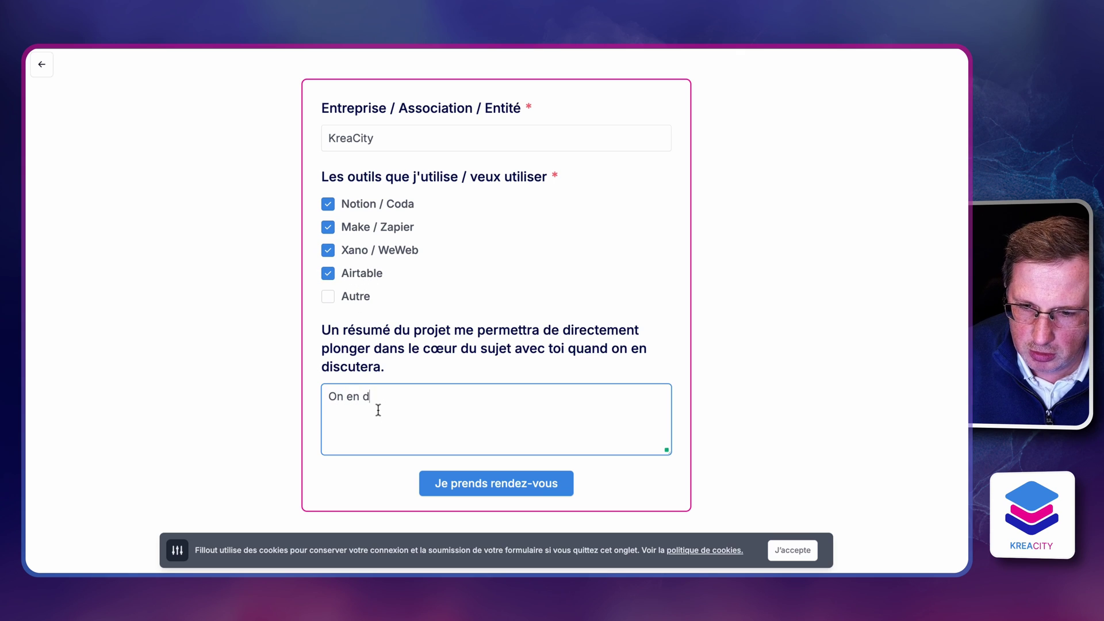
left_click(475, 486)
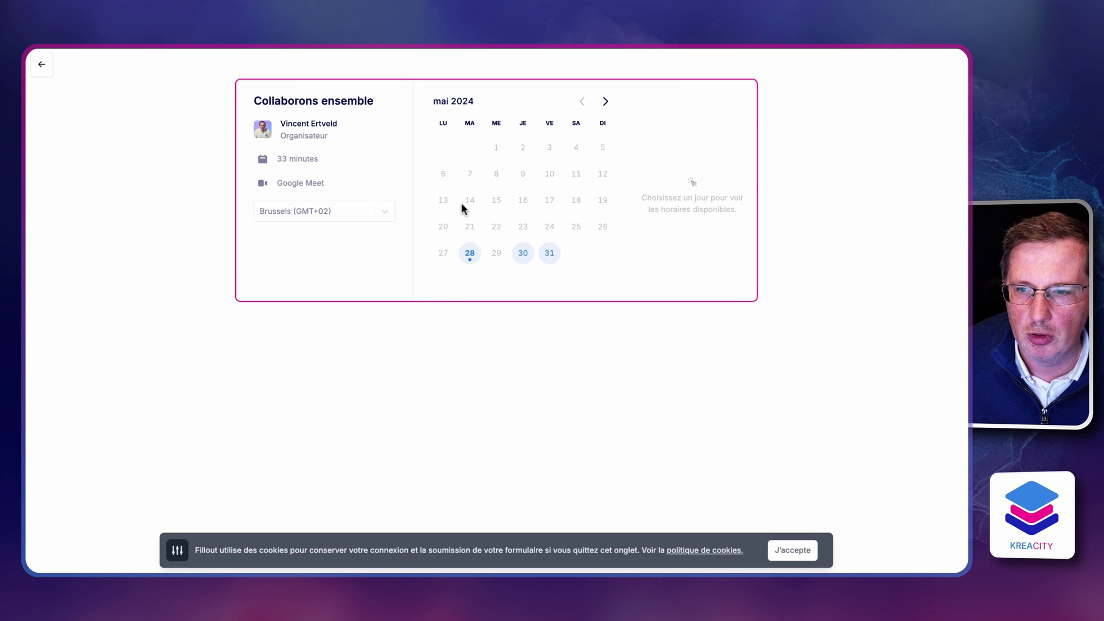
Book 28 May at 17:30 with the attendee's name and e-mail, then accept the cookie notice
left_click(469, 253)
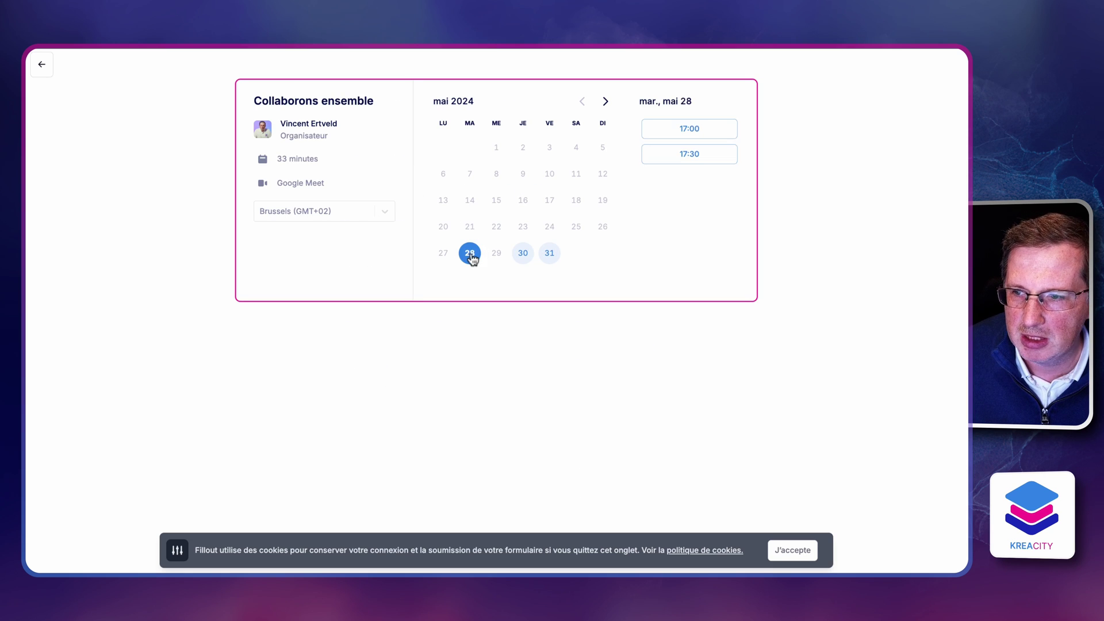
left_click(699, 154)
left_click(478, 143)
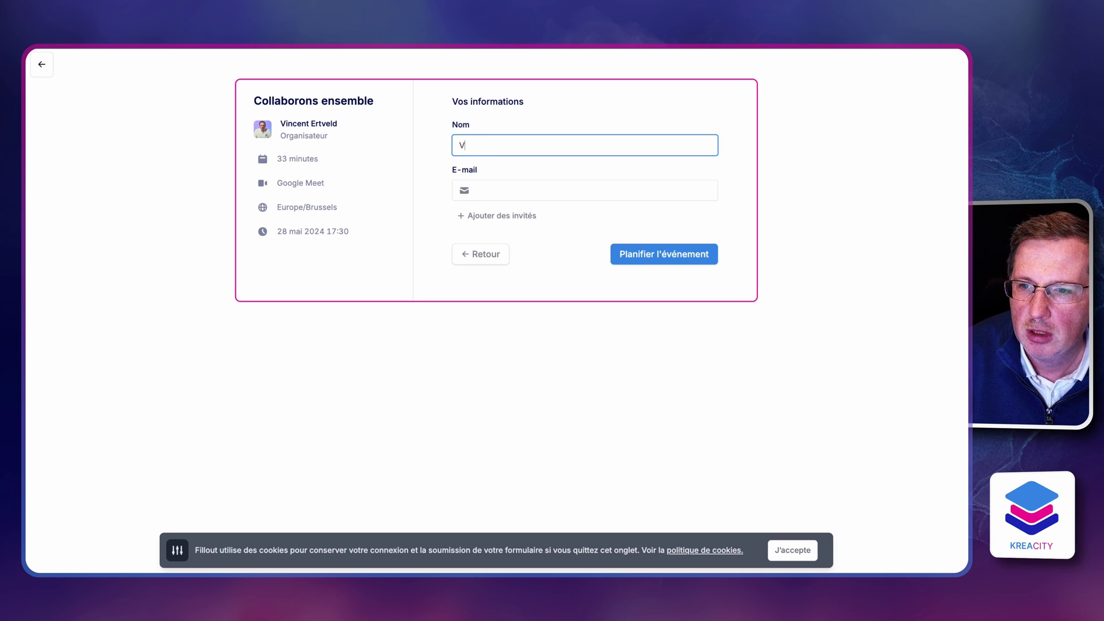
type("Vincent")
key("Tab")
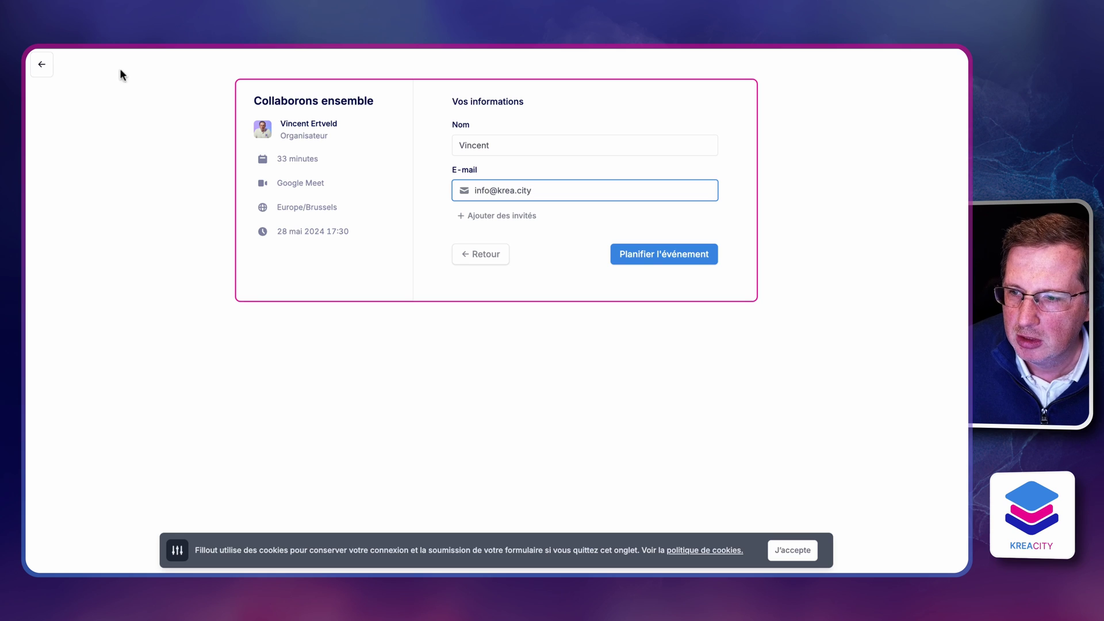
left_click(693, 257)
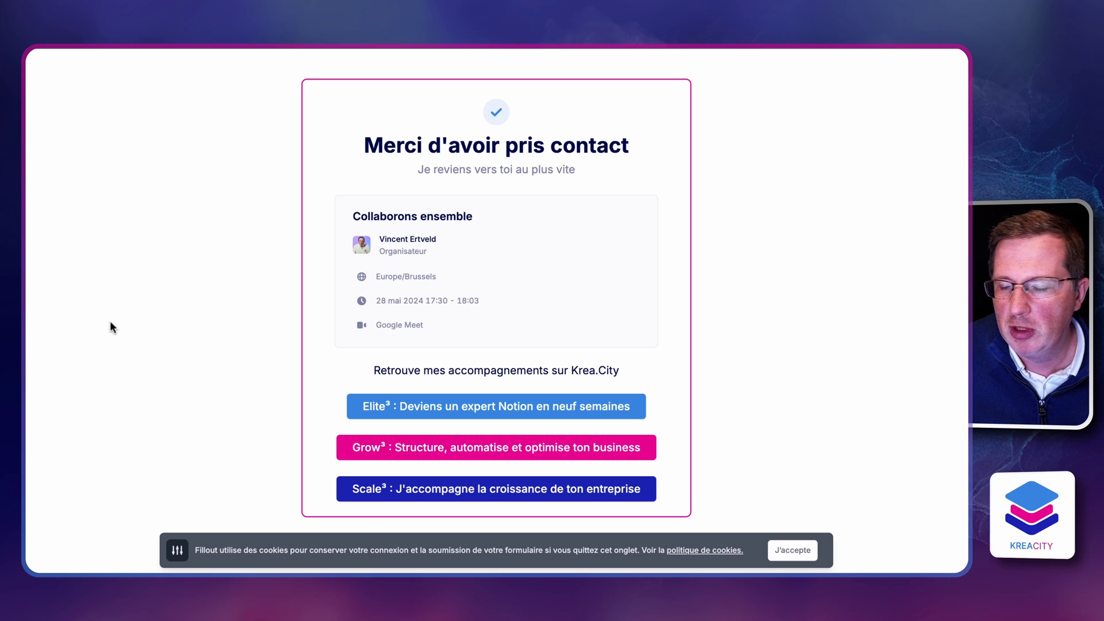
left_click(793, 549)
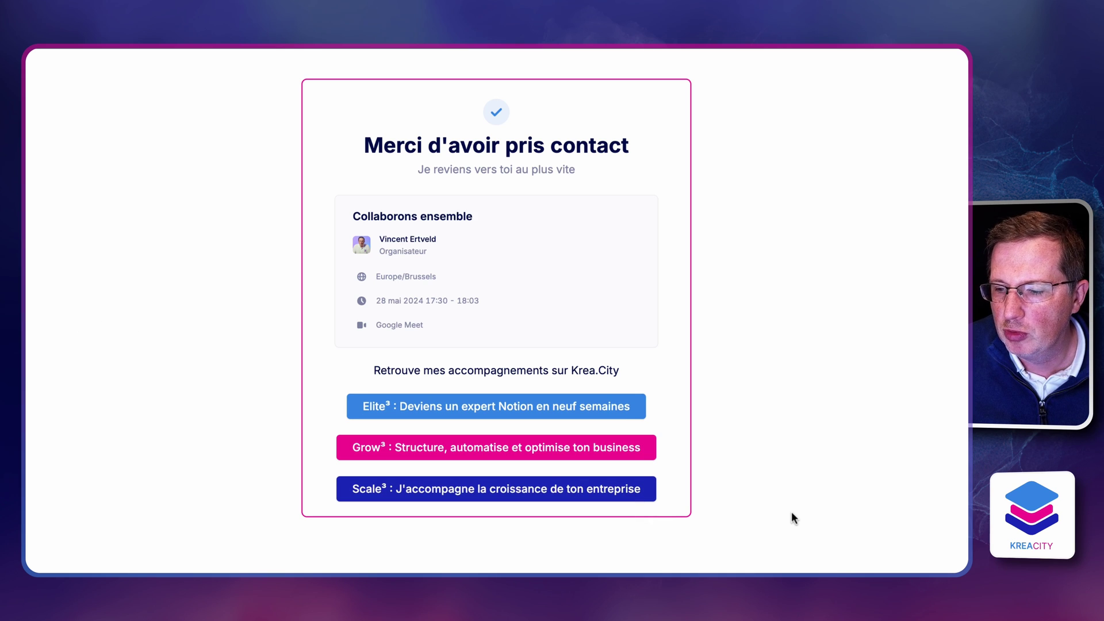